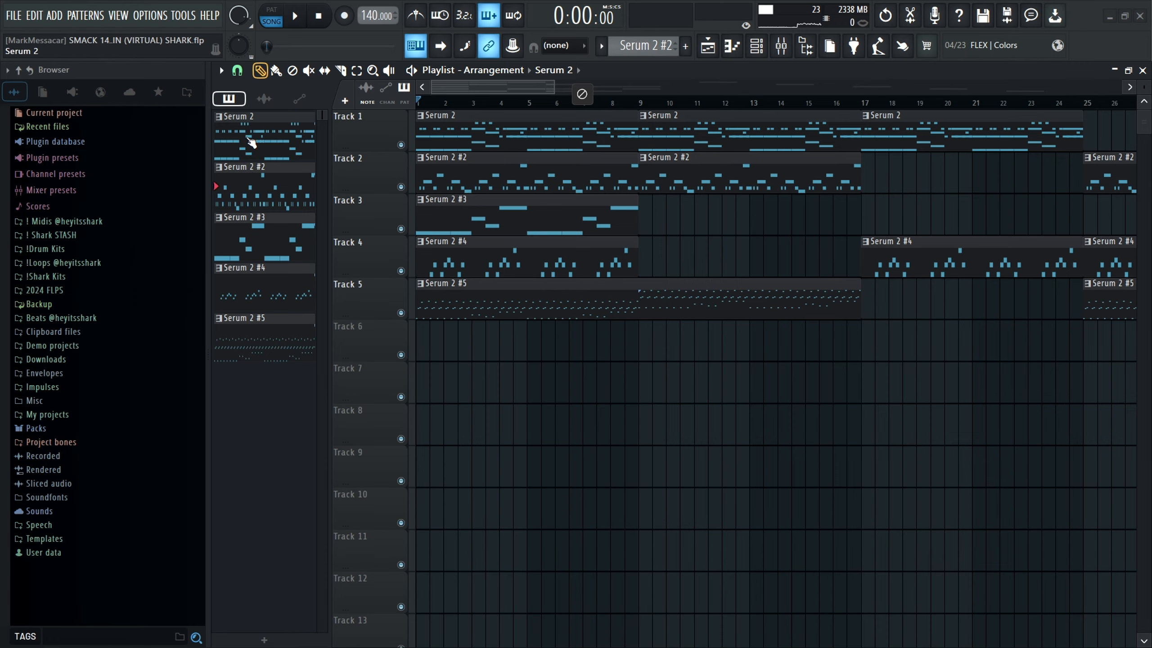
- Open the first Serum 2 channel's synth from its pattern and switch Osc A's waveform display to 2D
{"action": "double_click", "coordinate": [252, 143]}
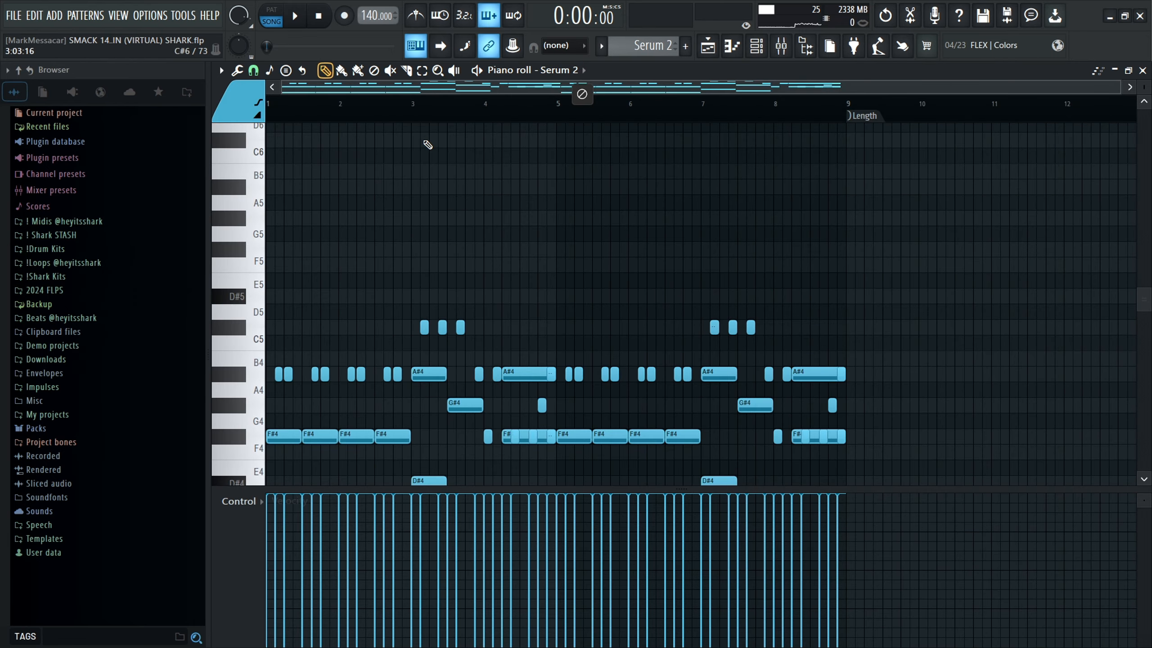
{"action": "left_click", "coordinate": [755, 45]}
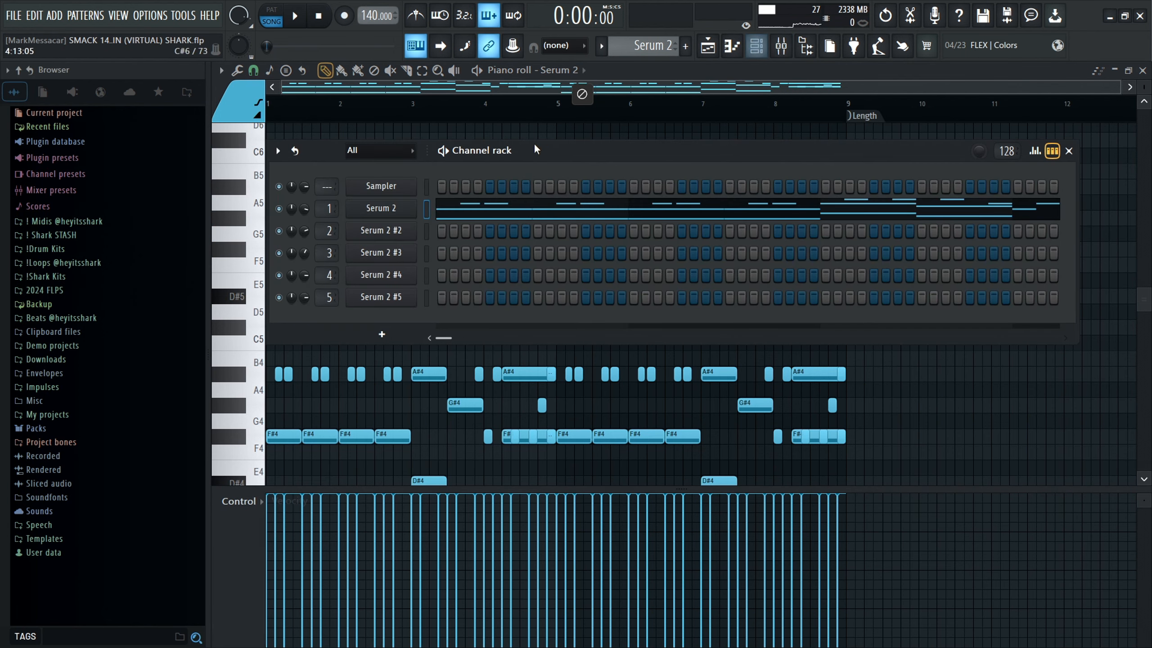
{"action": "left_click", "coordinate": [374, 216]}
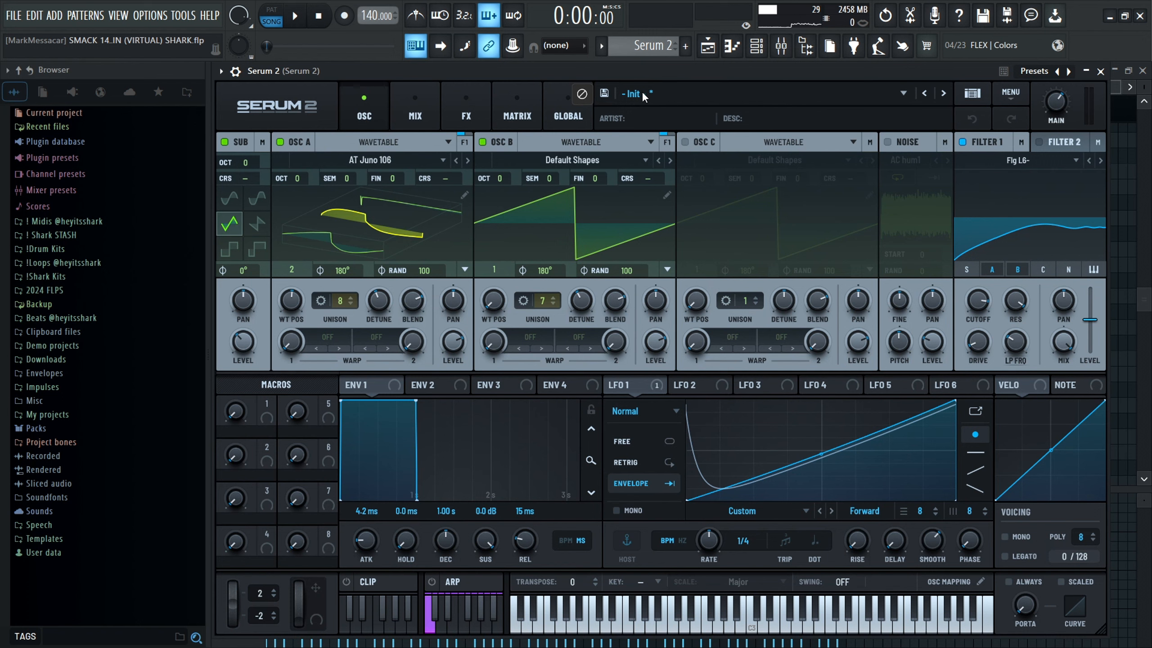
{"action": "left_click", "coordinate": [312, 196]}
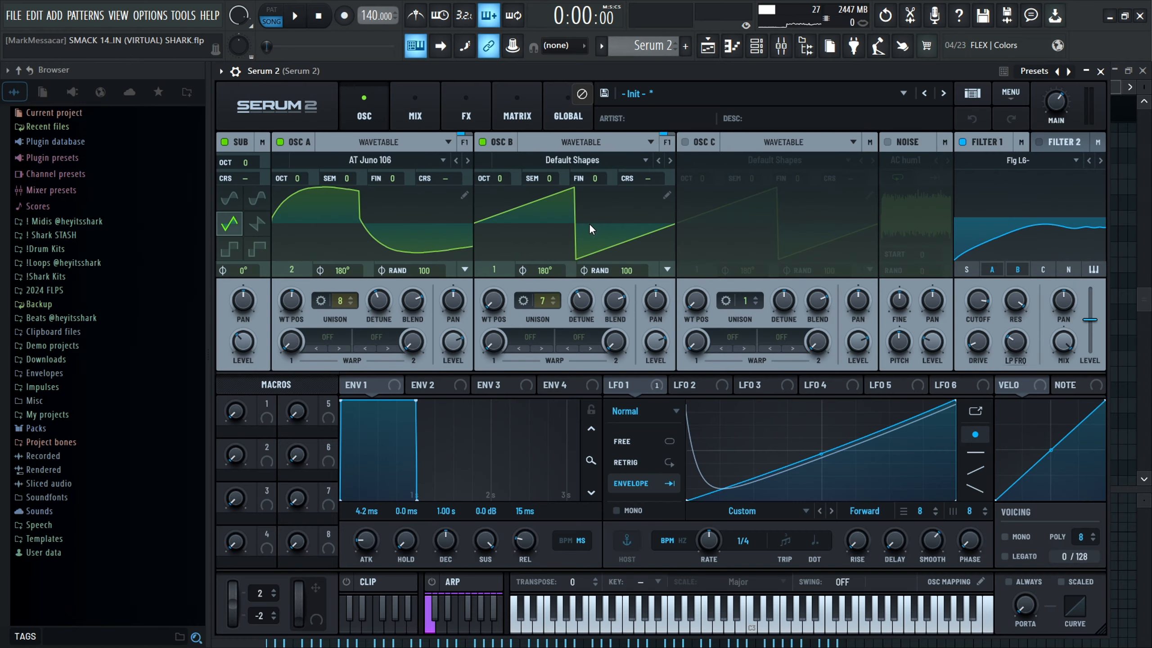
- Reopen the first Serum 2 channel's piano roll and examine its chord and bass note layout
{"action": "left_click", "coordinate": [756, 47]}
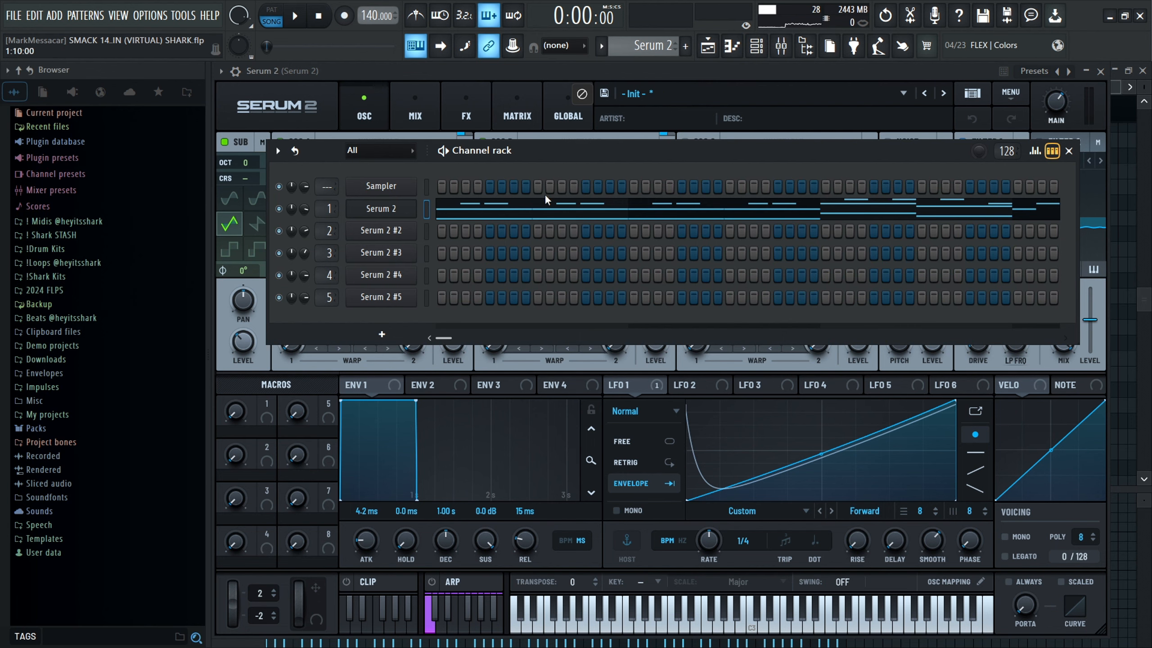
{"action": "left_click", "coordinate": [531, 210]}
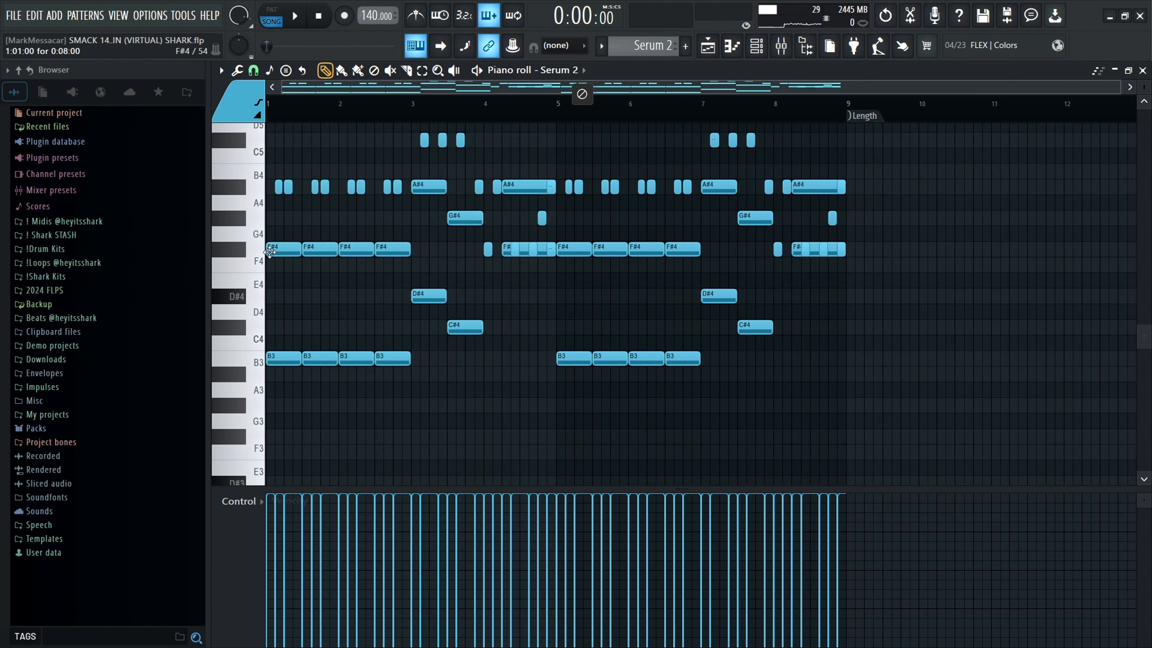
{"action": "scroll", "coordinate": [317, 308], "scroll_direction": "up", "scroll_amount": 3}
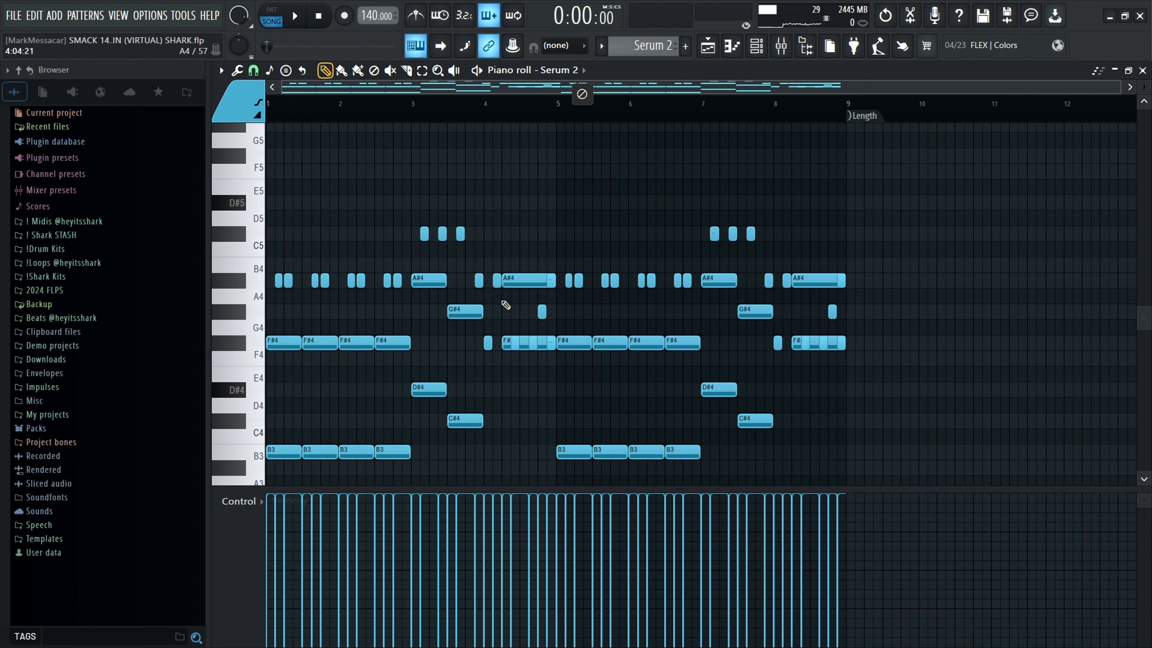
{"action": "scroll", "coordinate": [504, 304], "scroll_direction": "down", "scroll_amount": 2}
{"action": "scroll", "coordinate": [517, 338], "scroll_direction": "up", "scroll_amount": 2}
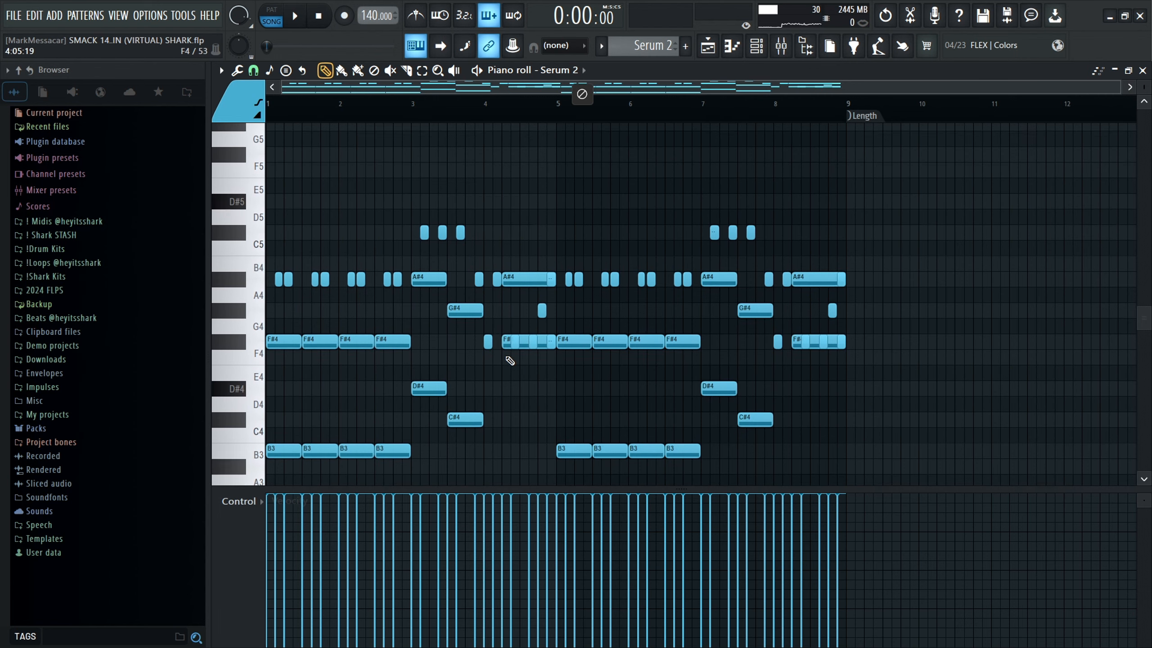
{"action": "scroll", "coordinate": [510, 352], "scroll_direction": "down", "scroll_amount": 2}
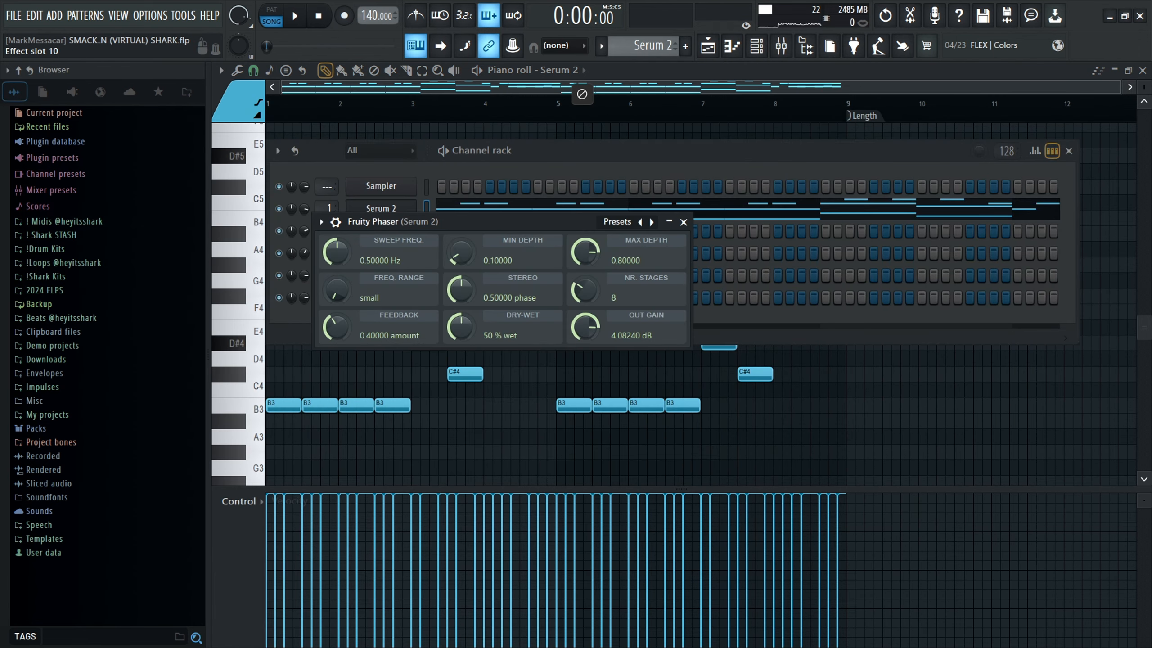
- Close the Fruity Phaser effect of the first Serum 2 channel and play its pattern
{"action": "left_click", "coordinate": [1020, 422]}
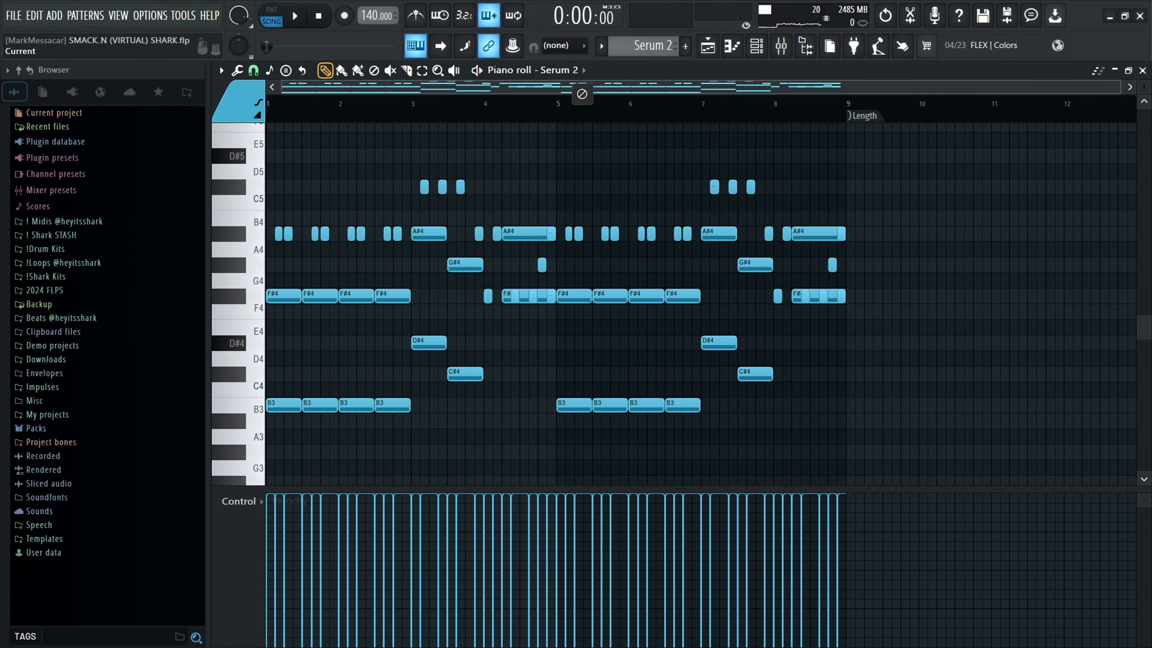
{"action": "key", "text": "space"}
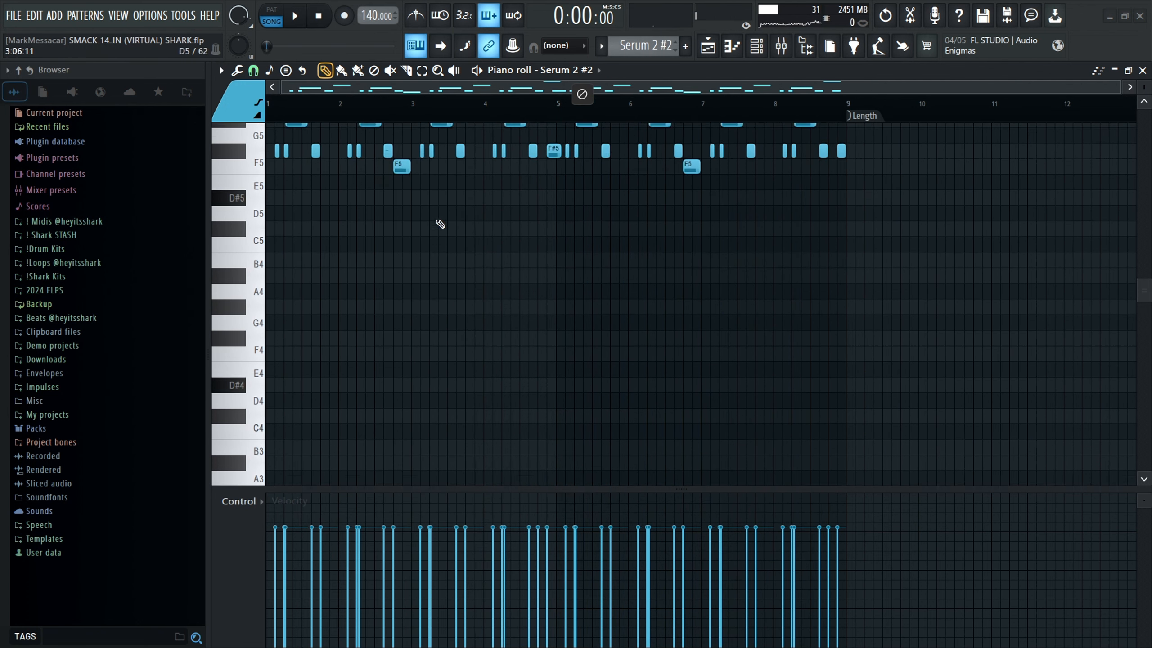
- Examine the Serum 2 #2 melody notes and open that channel's synth to view its preset
{"action": "scroll", "coordinate": [440, 223], "scroll_direction": "up", "scroll_amount": 4}
{"action": "left_click", "coordinate": [756, 45]}
{"action": "left_click", "coordinate": [382, 244]}
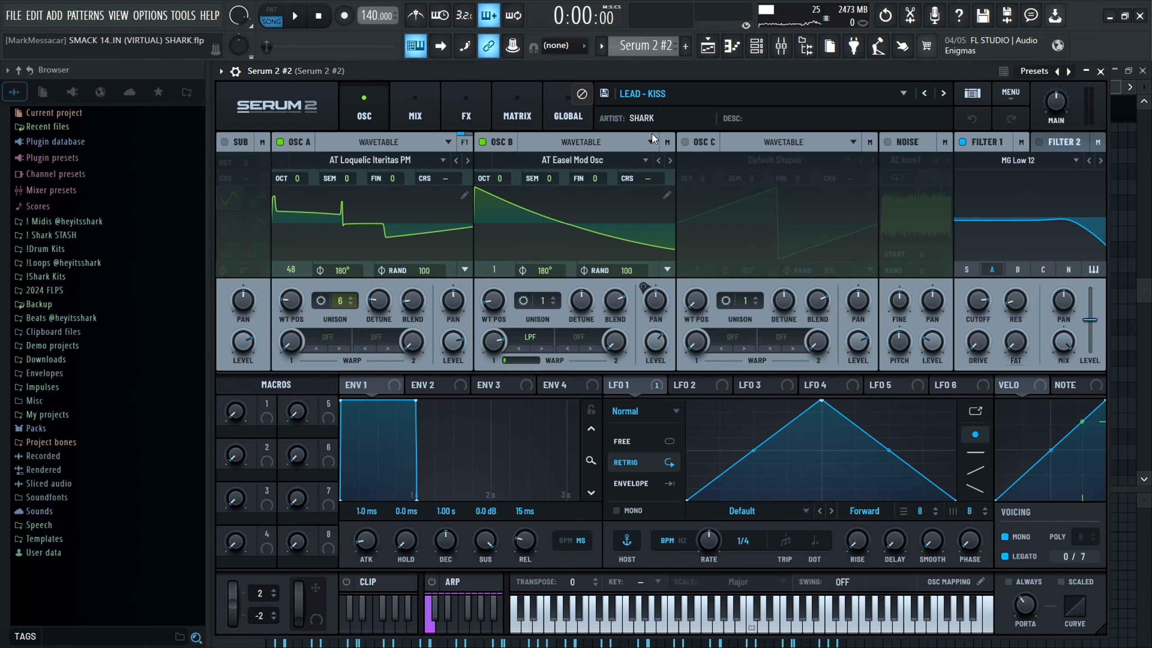
- Return to the Serum 2 #2 piano roll and check the typing keyboard's root note and scale options
{"action": "left_click", "coordinate": [755, 45]}
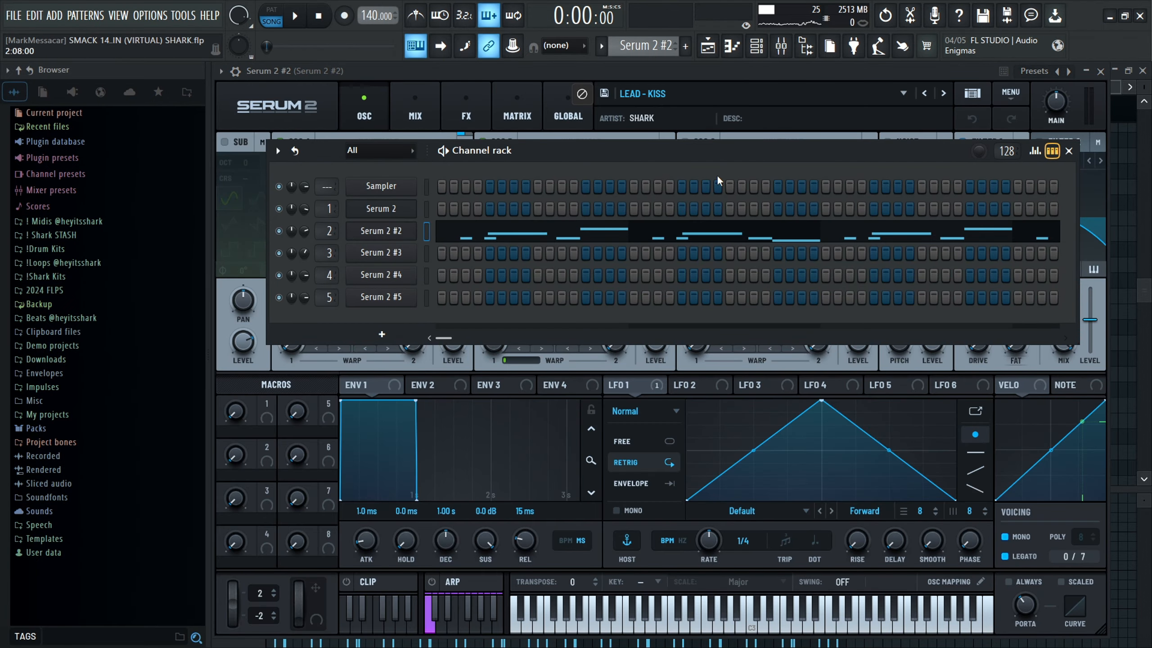
{"action": "left_click", "coordinate": [536, 240]}
{"action": "right_click", "coordinate": [413, 37]}
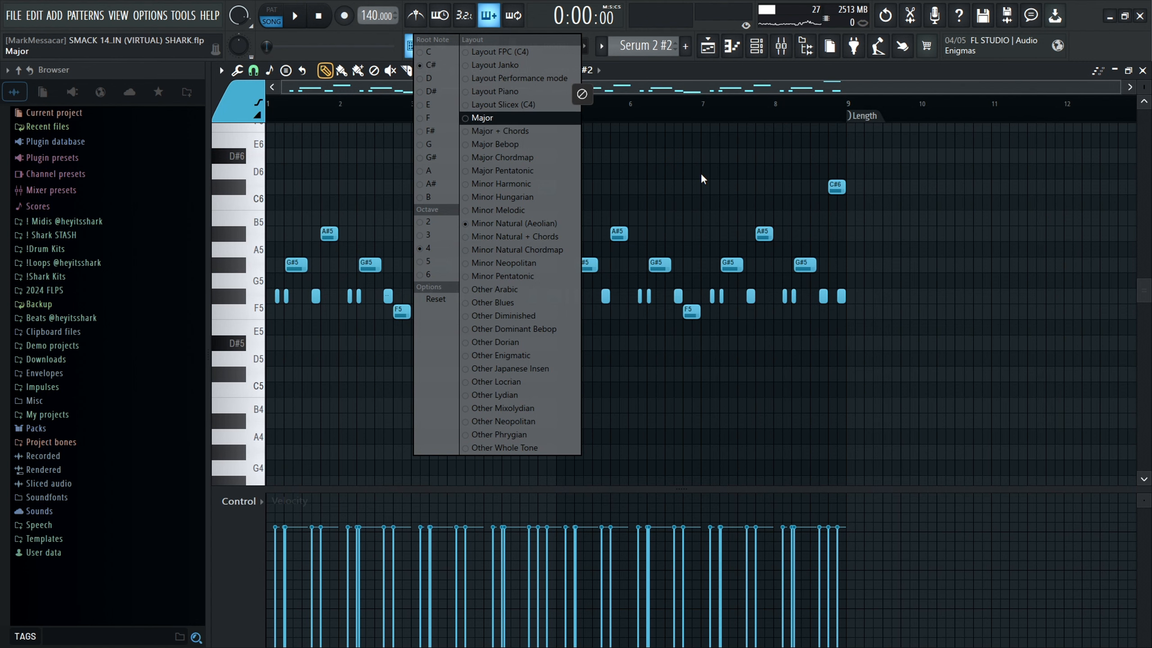
{"action": "right_click", "coordinate": [729, 178]}
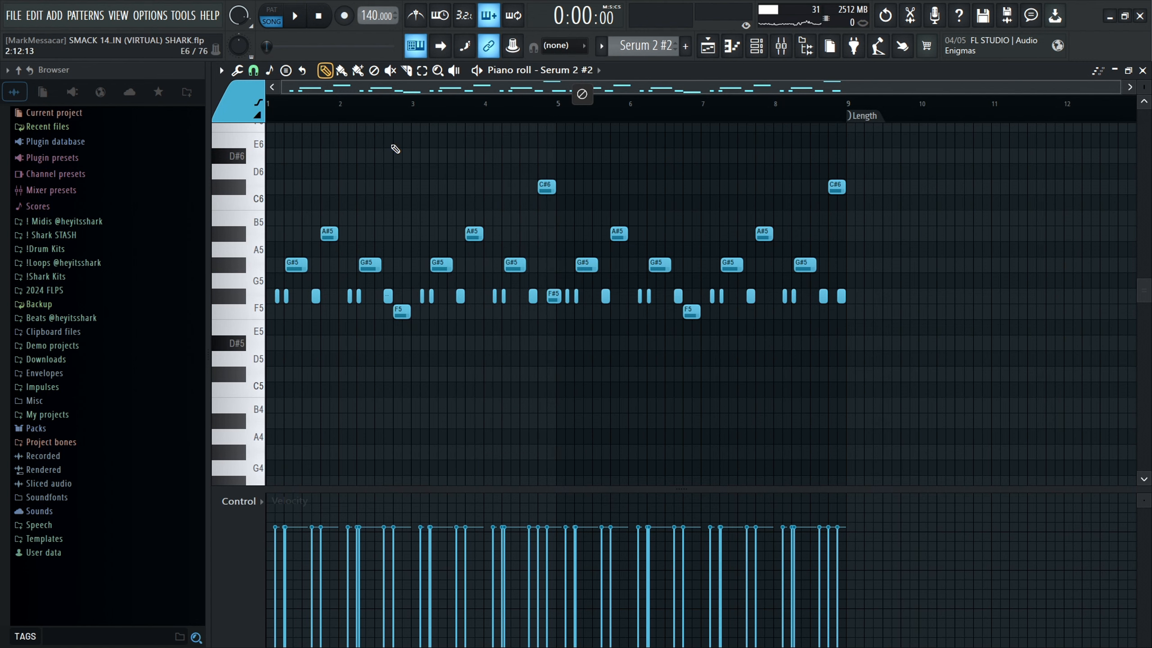
- Audition a few notes of the Serum 2 #2 lead with the typing keyboard
{"action": "key", "text": "c"}
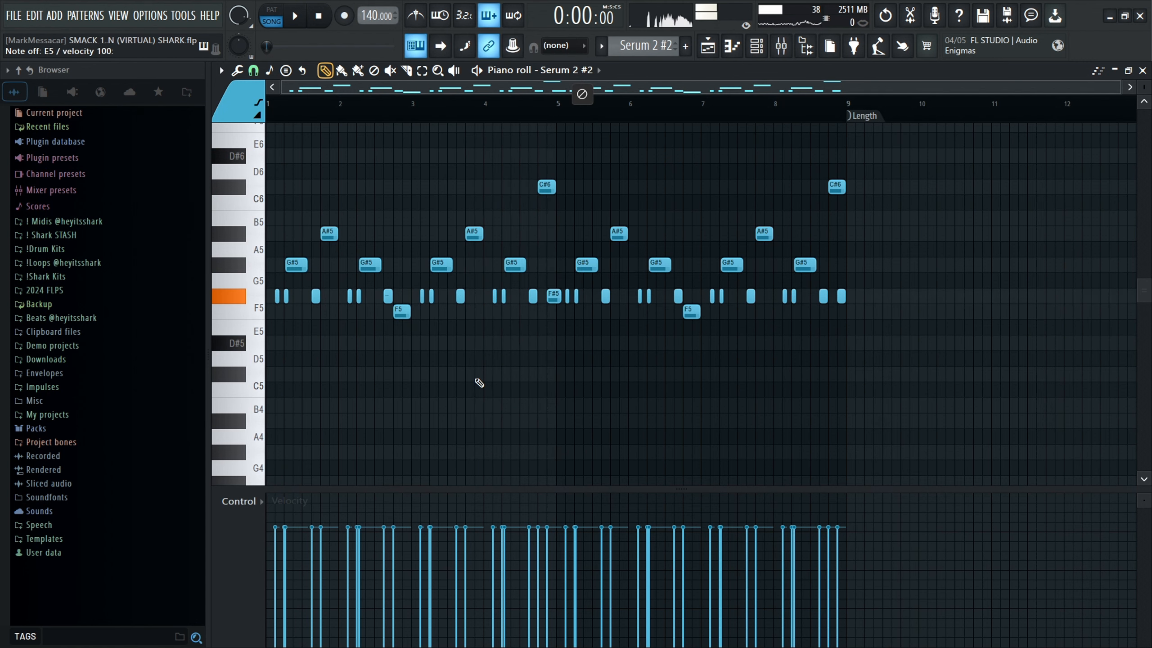
{"action": "key", "text": "m"}
{"action": "key", "text": "c"}
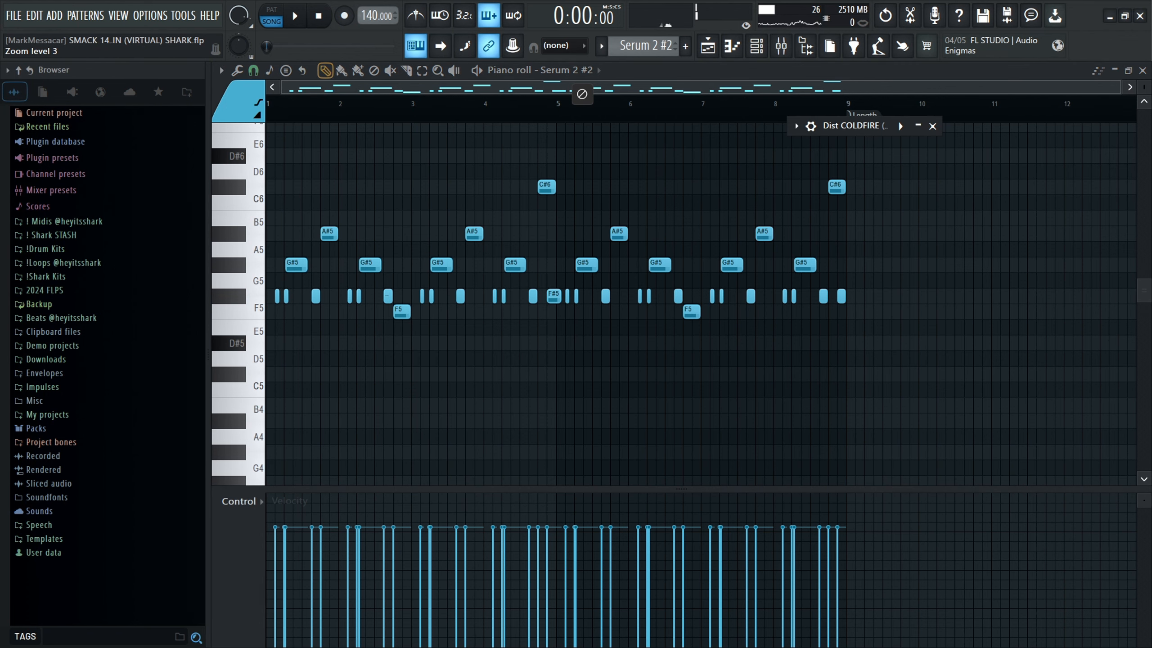
- View the Dist COLDFIRE settings on Serum 2 #2, close the effect and play the lead pattern
{"action": "left_click", "coordinate": [925, 127]}
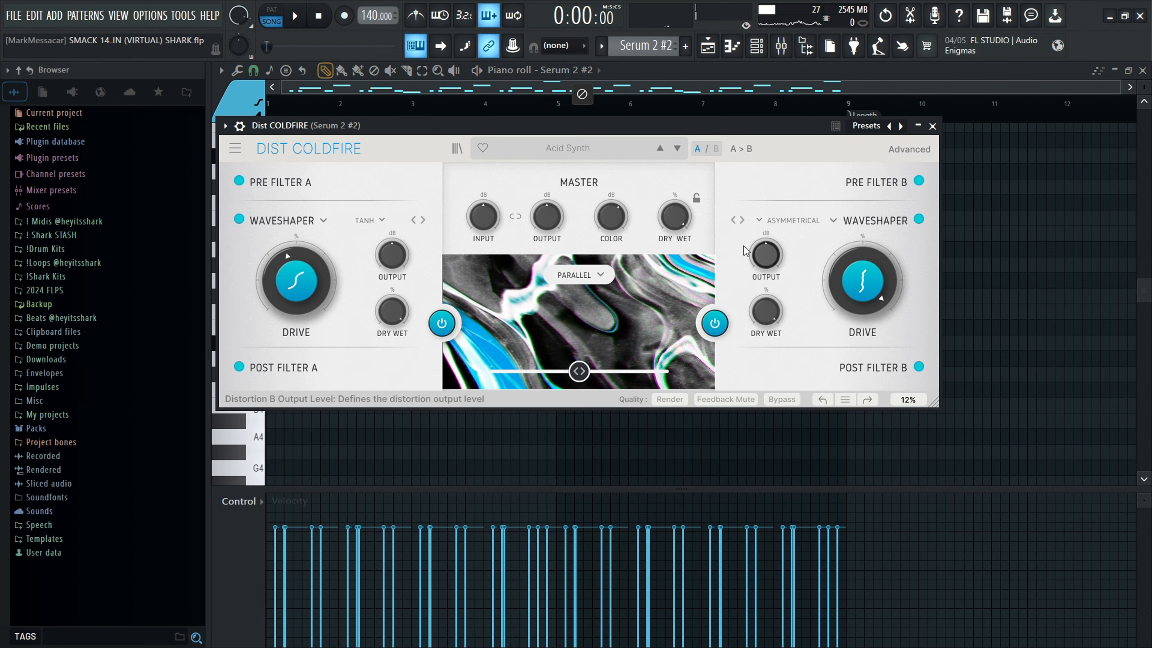
{"action": "left_click", "coordinate": [932, 126]}
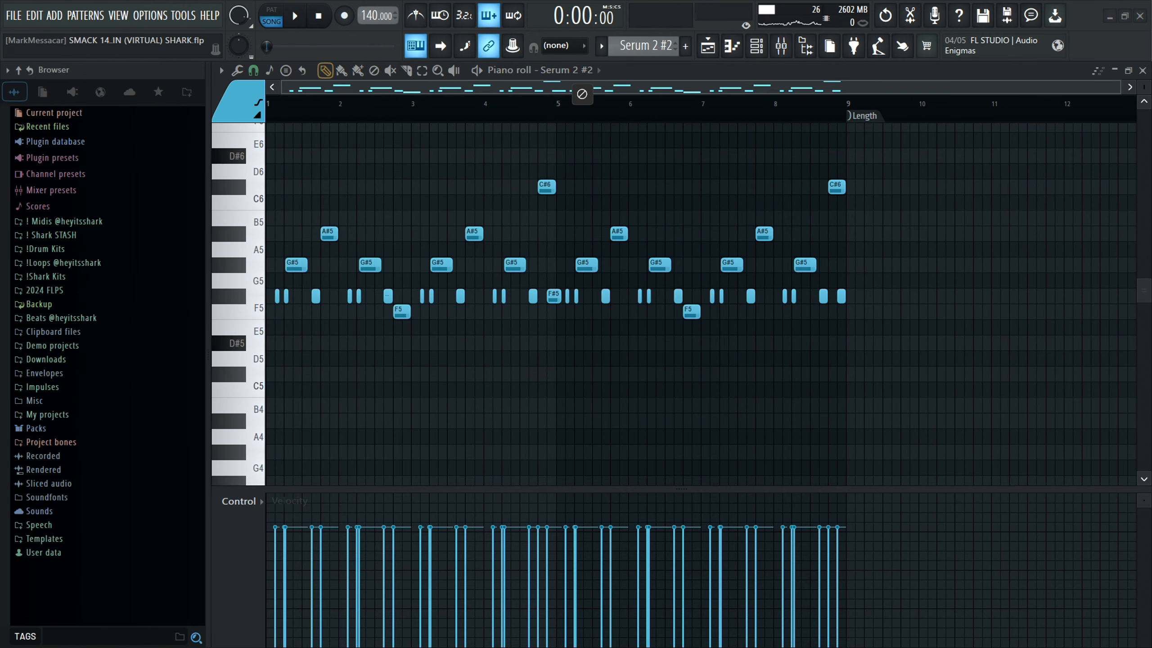
{"action": "key", "text": "space"}
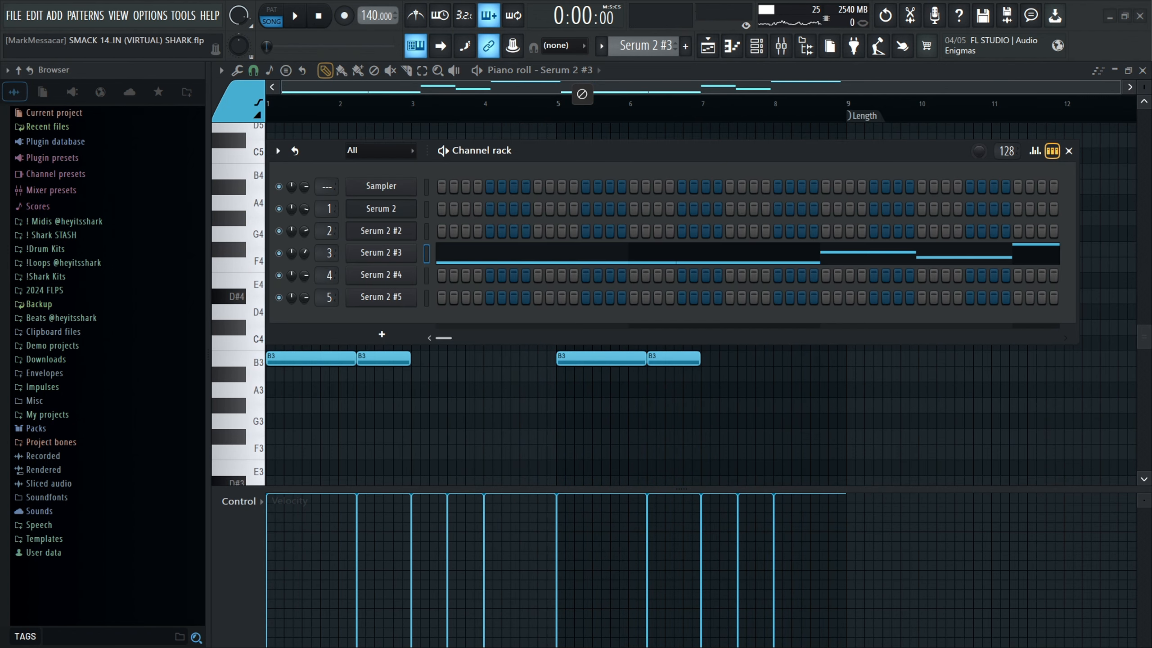
- View the Serum 2 #3 bass synth, and play its notes in the piano roll in pattern mode
{"action": "left_click", "coordinate": [407, 252]}
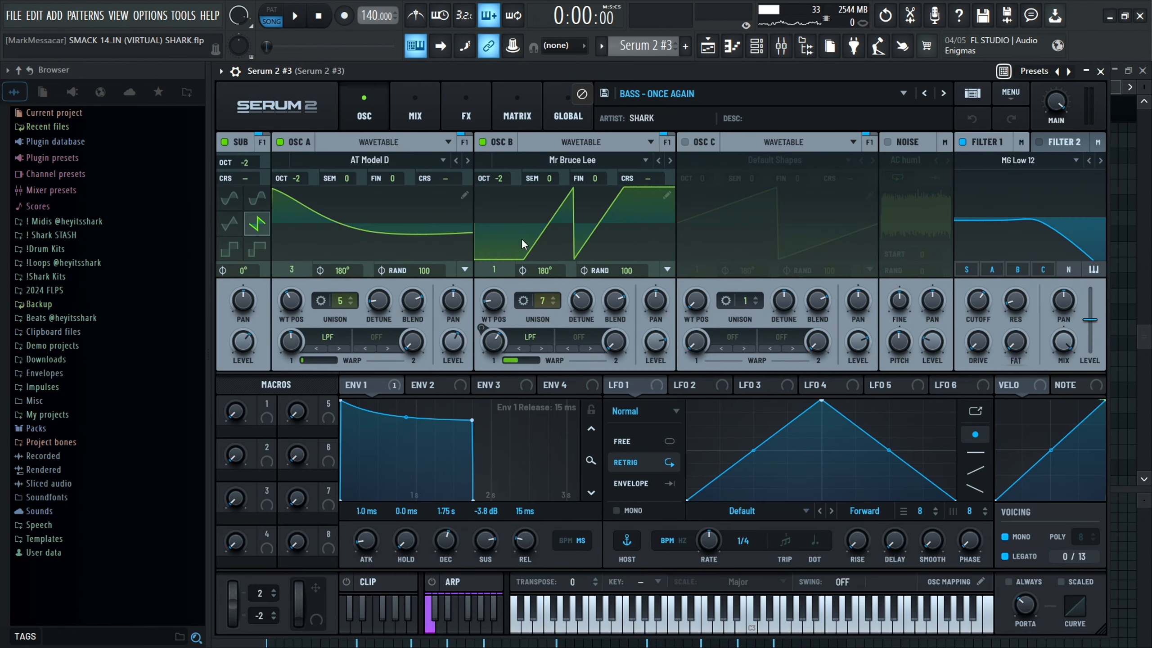
{"action": "left_click", "coordinate": [766, 41]}
{"action": "left_click", "coordinate": [485, 255]}
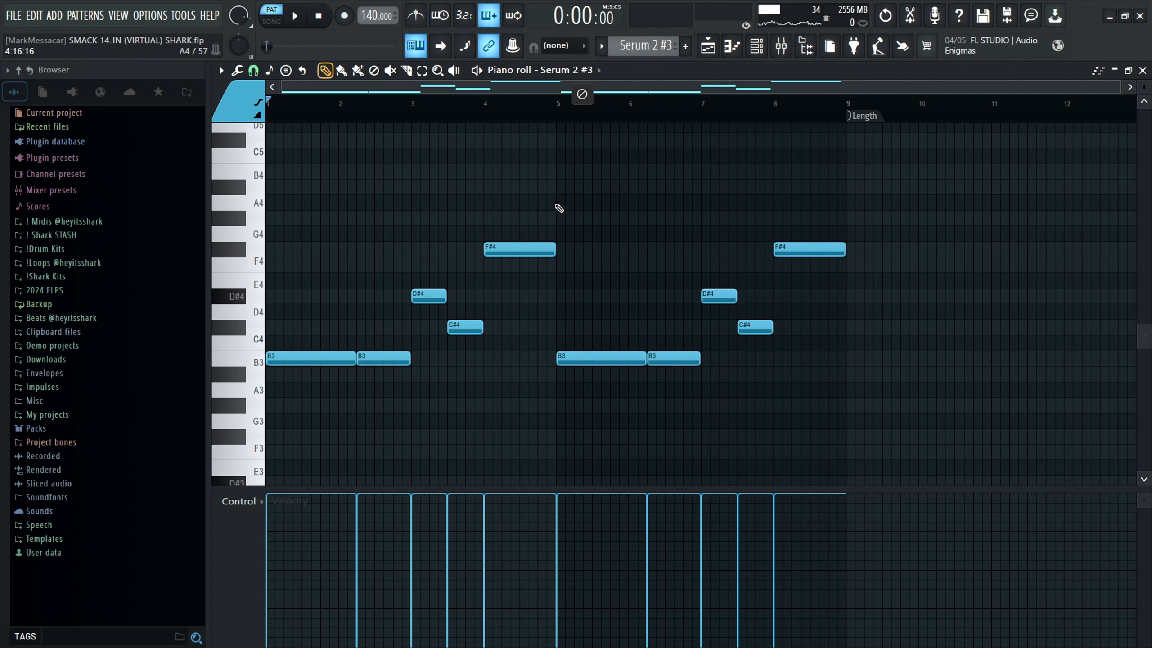
{"action": "key", "text": "space"}
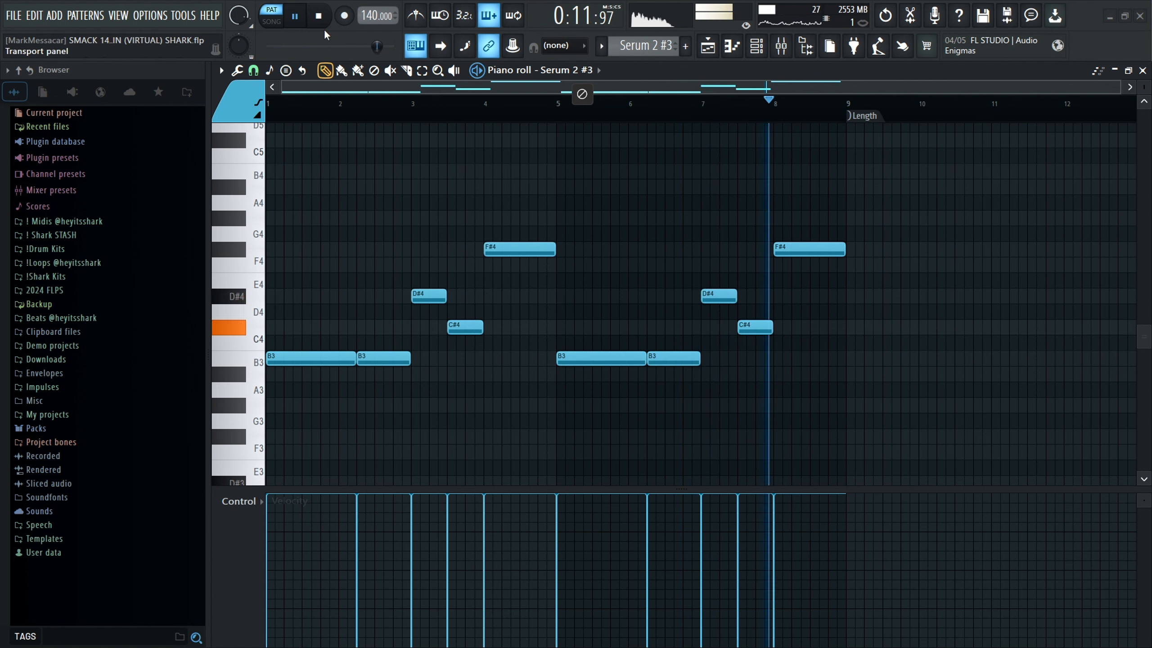
{"action": "key", "text": "space"}
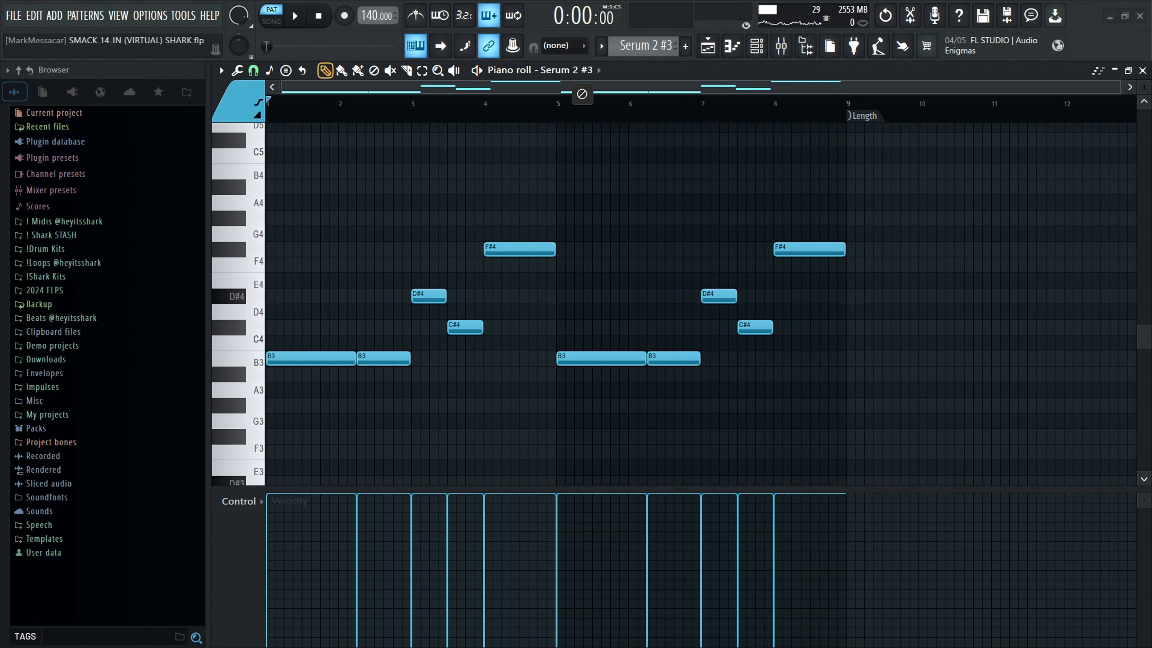
- Examine the Serum 2 #3 bass notes in the piano roll, focusing on the changes in bars 3 and 4
{"action": "left_click_drag", "start_coordinate": [533, 367], "coordinate": [428, 165]}
{"action": "right_click", "coordinate": [438, 184]}
{"action": "left_click_drag", "start_coordinate": [465, 236], "coordinate": [514, 360]}
{"action": "right_click", "coordinate": [532, 190]}
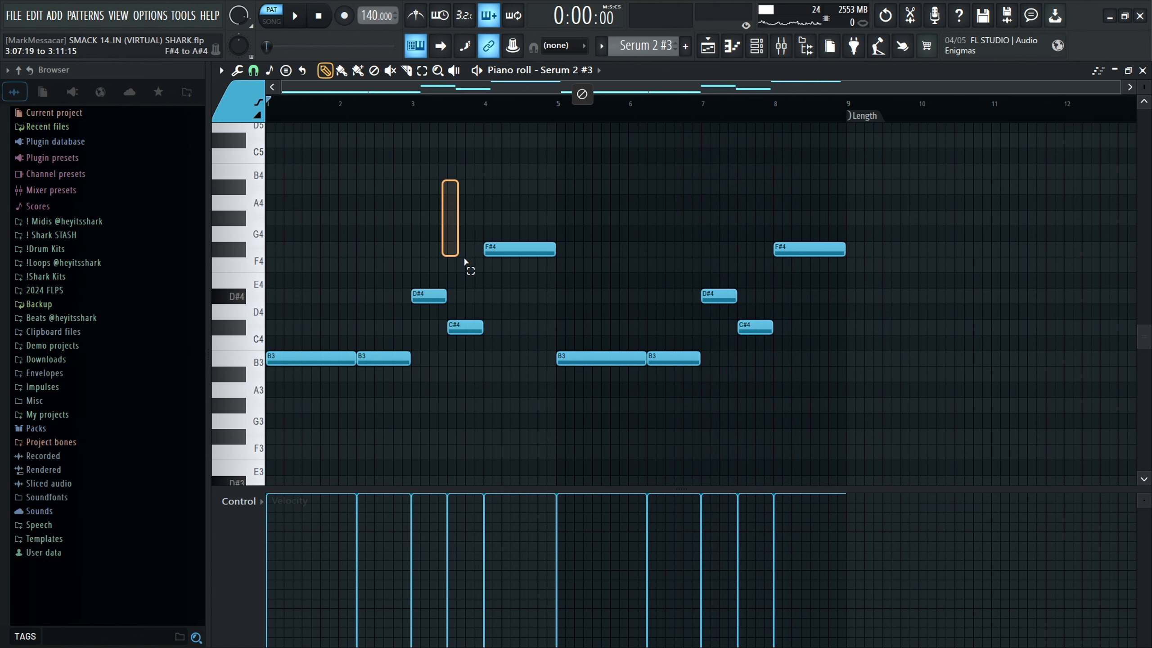
{"action": "left_click_drag", "start_coordinate": [465, 263], "coordinate": [506, 385]}
{"action": "scroll", "coordinate": [431, 336], "scroll_direction": "up", "scroll_amount": 2}
{"action": "right_click", "coordinate": [418, 315]}
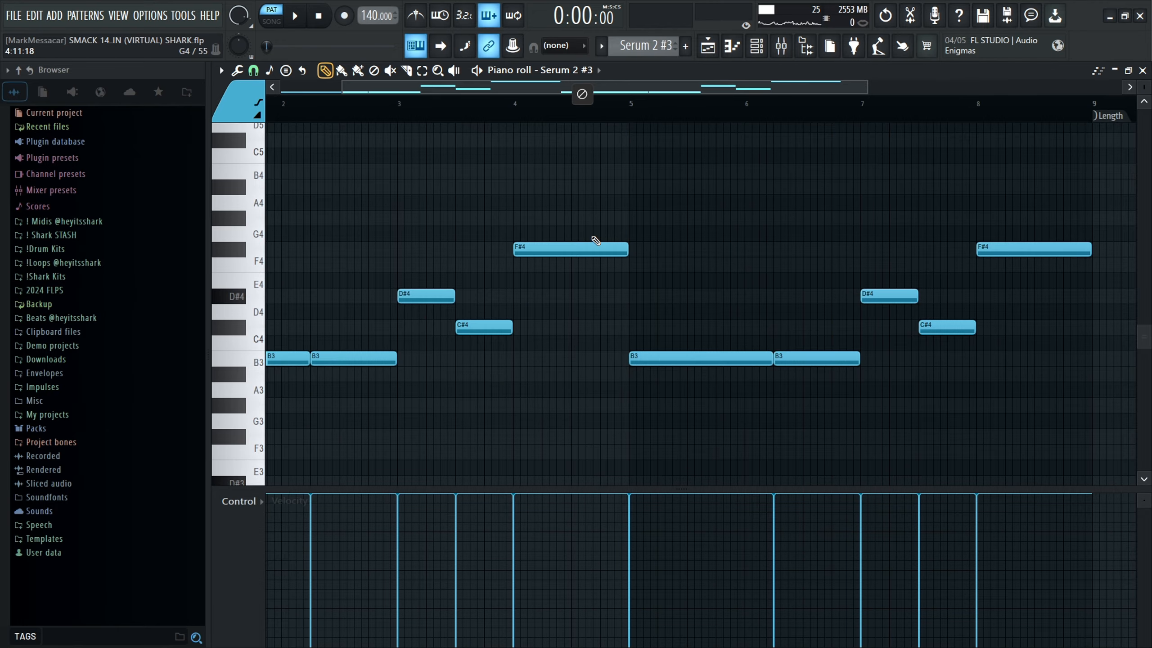
{"action": "scroll", "coordinate": [505, 304], "scroll_direction": "down", "scroll_amount": 2}
{"action": "left_click_drag", "start_coordinate": [536, 381], "coordinate": [426, 166]}
{"action": "left_click", "coordinate": [417, 250], "text": "ctrl"}
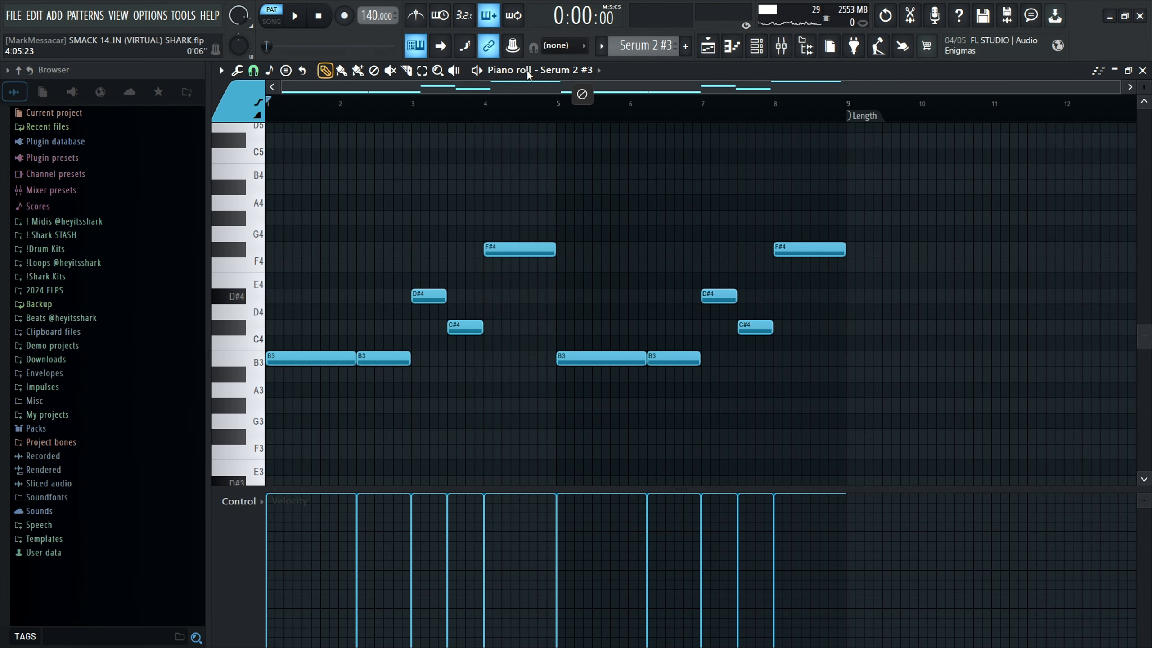
{"action": "scroll", "coordinate": [460, 341], "scroll_direction": "down", "scroll_amount": 2}
{"action": "scroll", "coordinate": [461, 342], "scroll_direction": "up", "scroll_amount": 2}
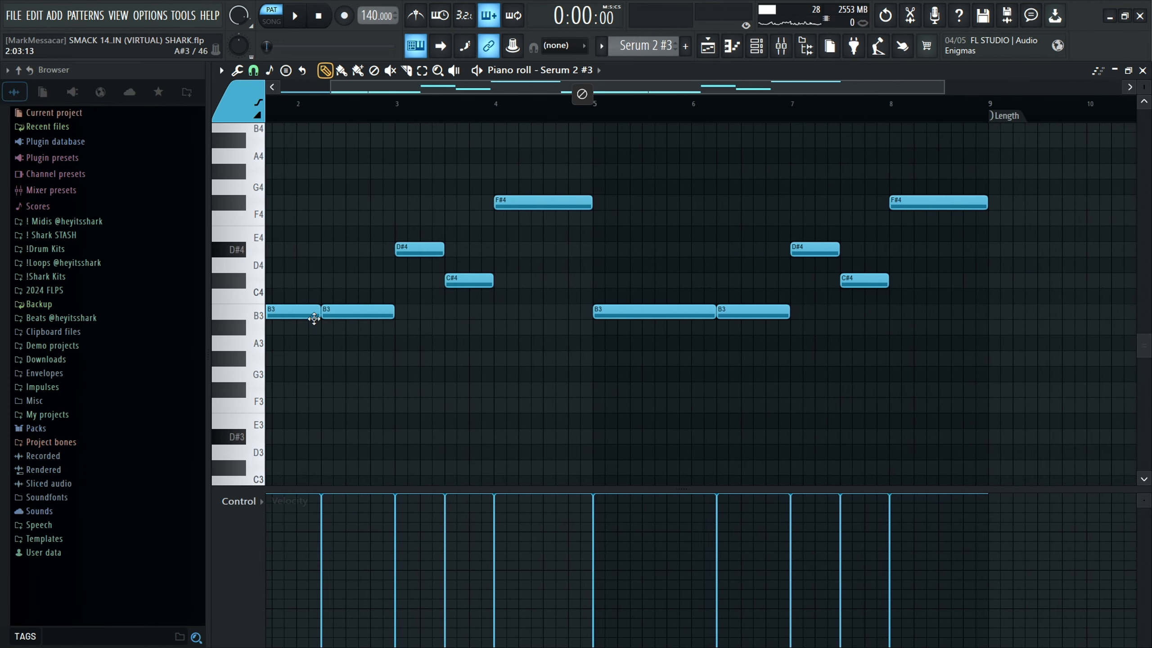
- Delete the C#4 and F#4 bass notes in bars 3 and 4 of Serum 2 #3, and undo the deletion
{"action": "left_click_drag", "start_coordinate": [456, 277], "coordinate": [511, 150]}
{"action": "key", "text": "Delete"}
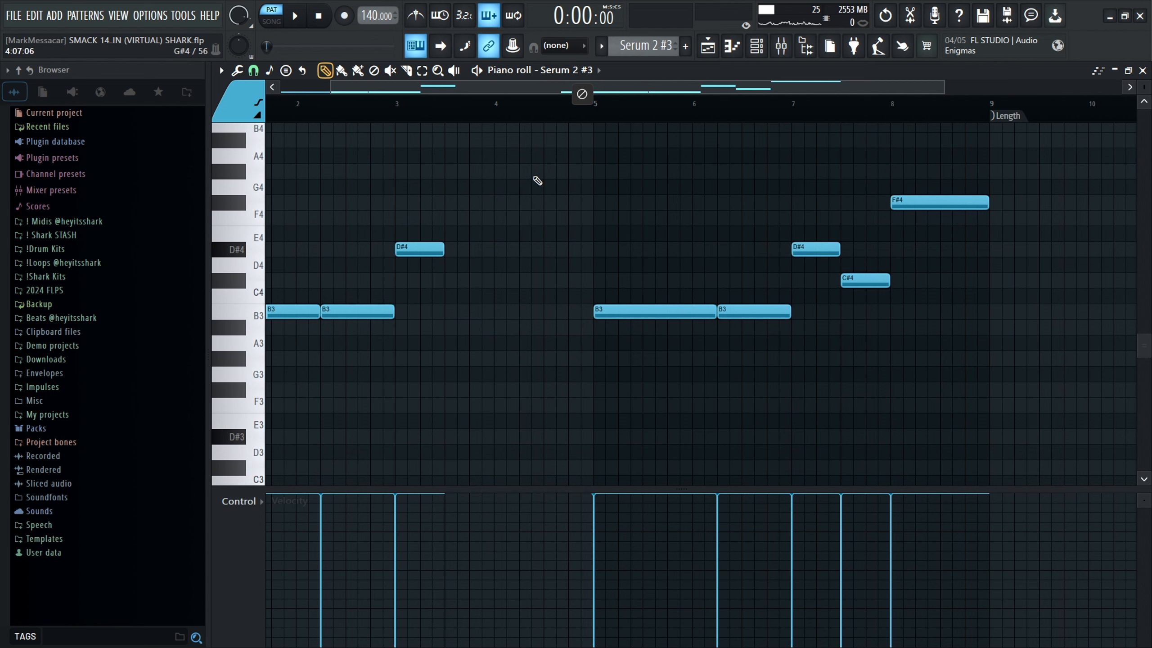
{"action": "key", "text": "ctrl+z"}
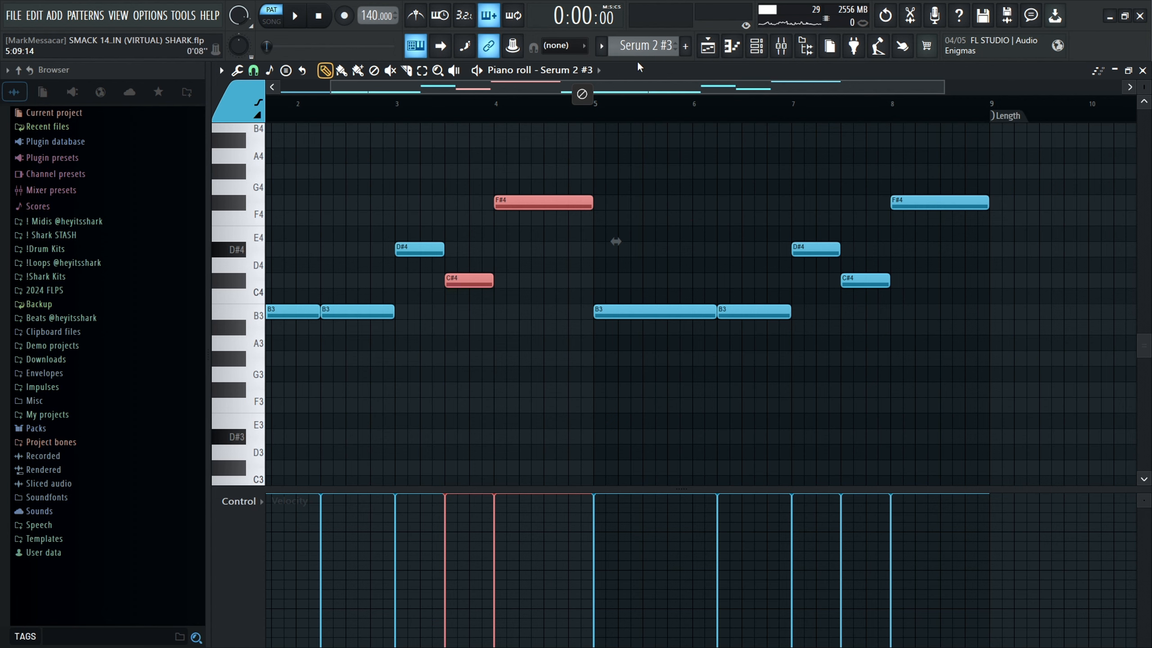
- Open the Serum 2 #4 channel's synth to view its settings and return to its piano roll
{"action": "scroll", "coordinate": [640, 47], "scroll_direction": "down", "scroll_amount": 1}
{"action": "left_click", "coordinate": [755, 49]}
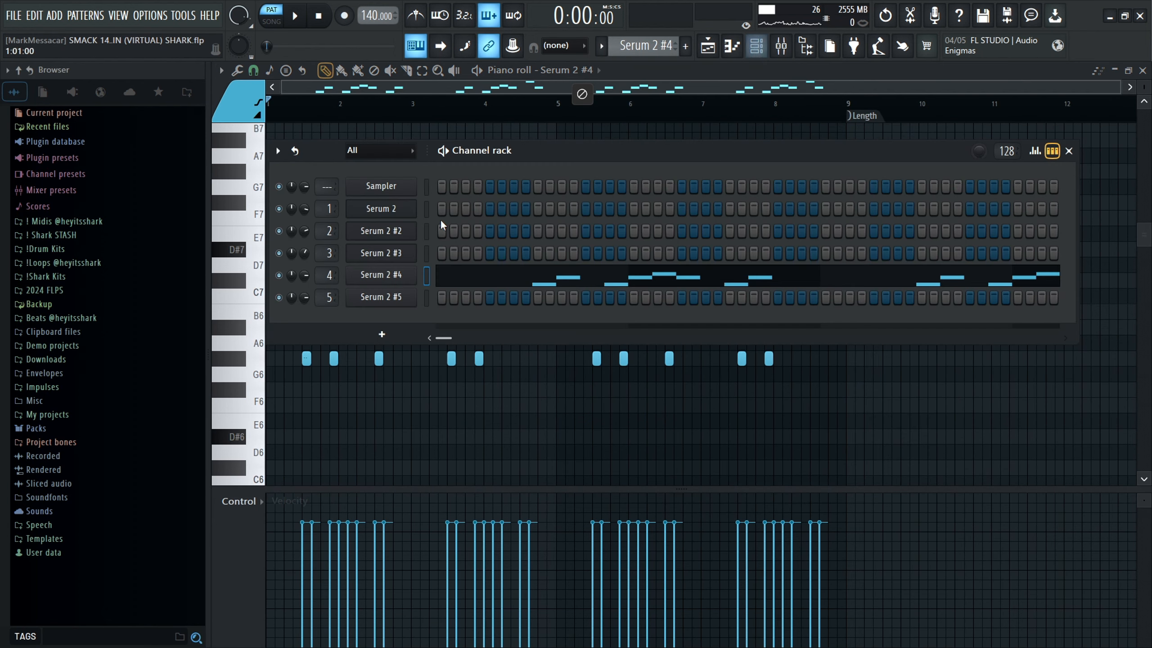
{"action": "left_click", "coordinate": [401, 275]}
{"action": "left_click_drag", "start_coordinate": [786, 264], "coordinate": [356, 334]}
{"action": "left_click", "coordinate": [858, 286]}
{"action": "left_click", "coordinate": [861, 290]}
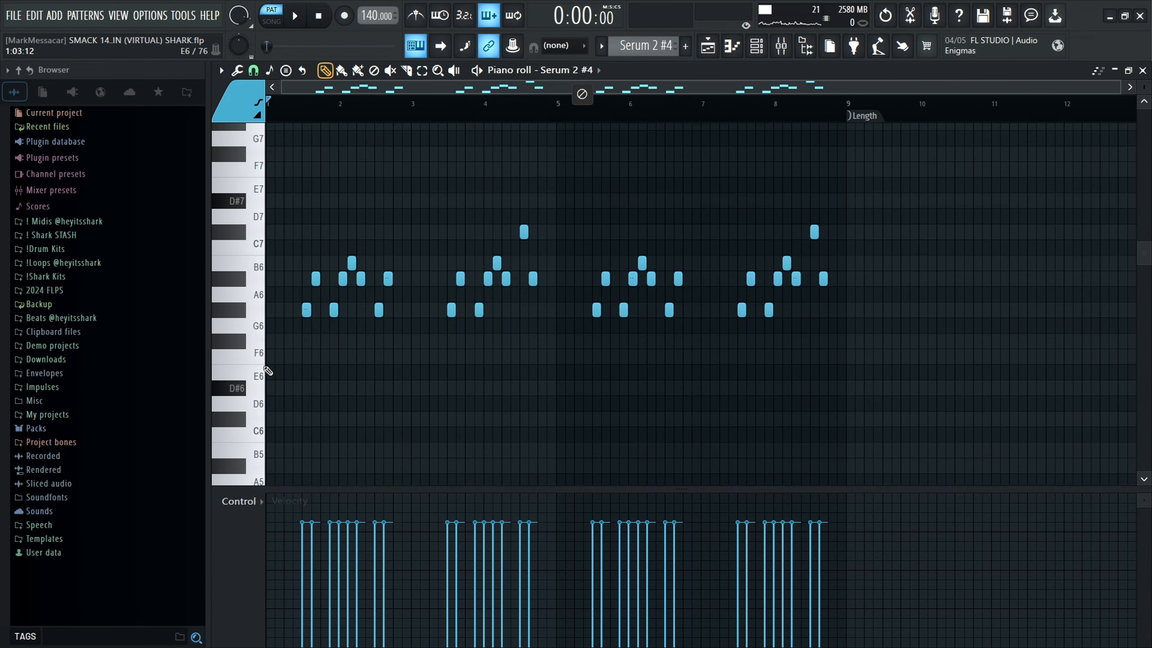
- Examine the Serum 2 #4 counter-melody notes in the piano roll, including the high note in bar 4
{"action": "scroll", "coordinate": [390, 313], "scroll_direction": "up", "scroll_amount": 2}
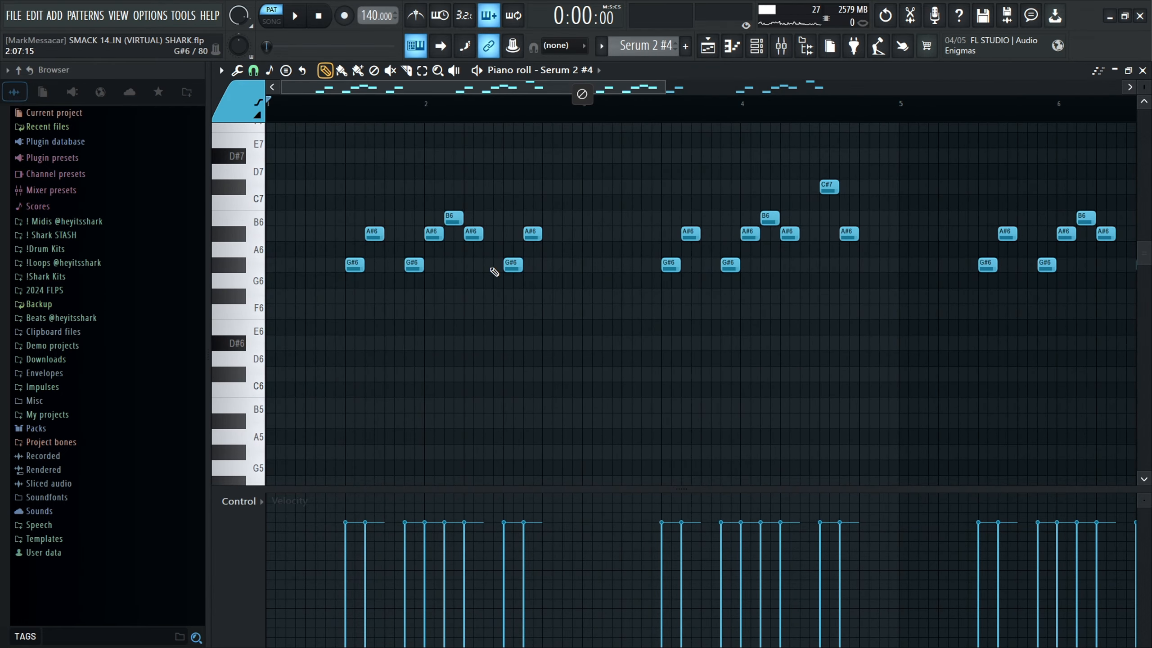
{"action": "scroll", "coordinate": [662, 236], "scroll_direction": "down", "scroll_amount": 1}
{"action": "scroll", "coordinate": [664, 236], "scroll_direction": "up", "scroll_amount": 2}
{"action": "scroll", "coordinate": [576, 355], "scroll_direction": "down", "scroll_amount": 2}
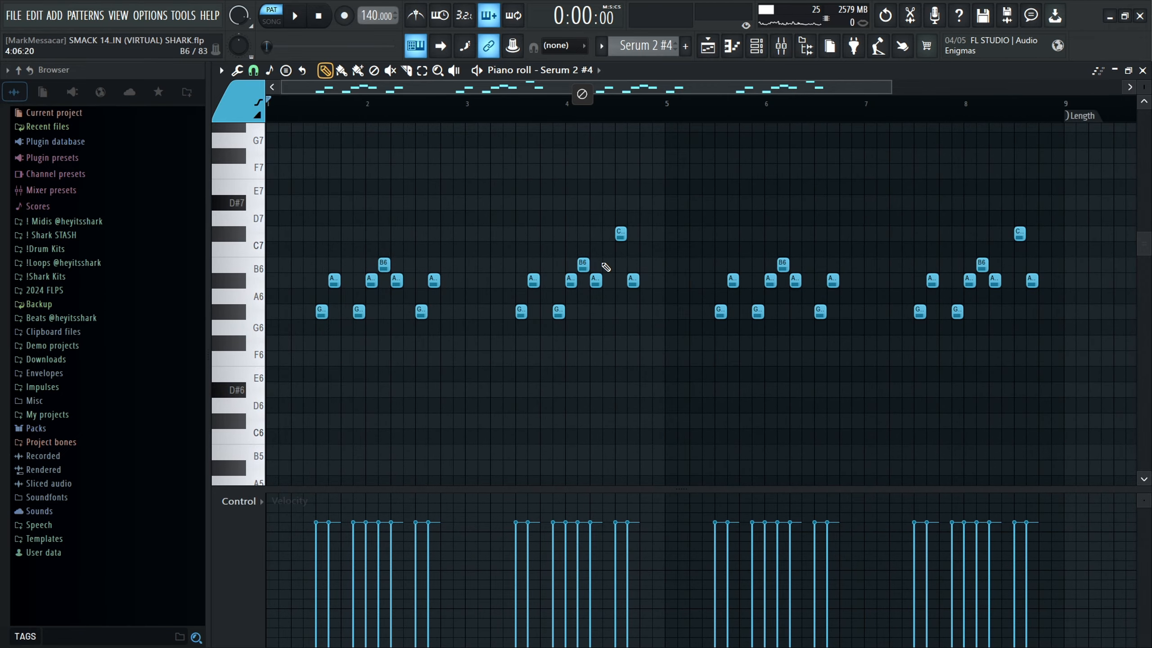
{"action": "scroll", "coordinate": [625, 287], "scroll_direction": "up", "scroll_amount": 4}
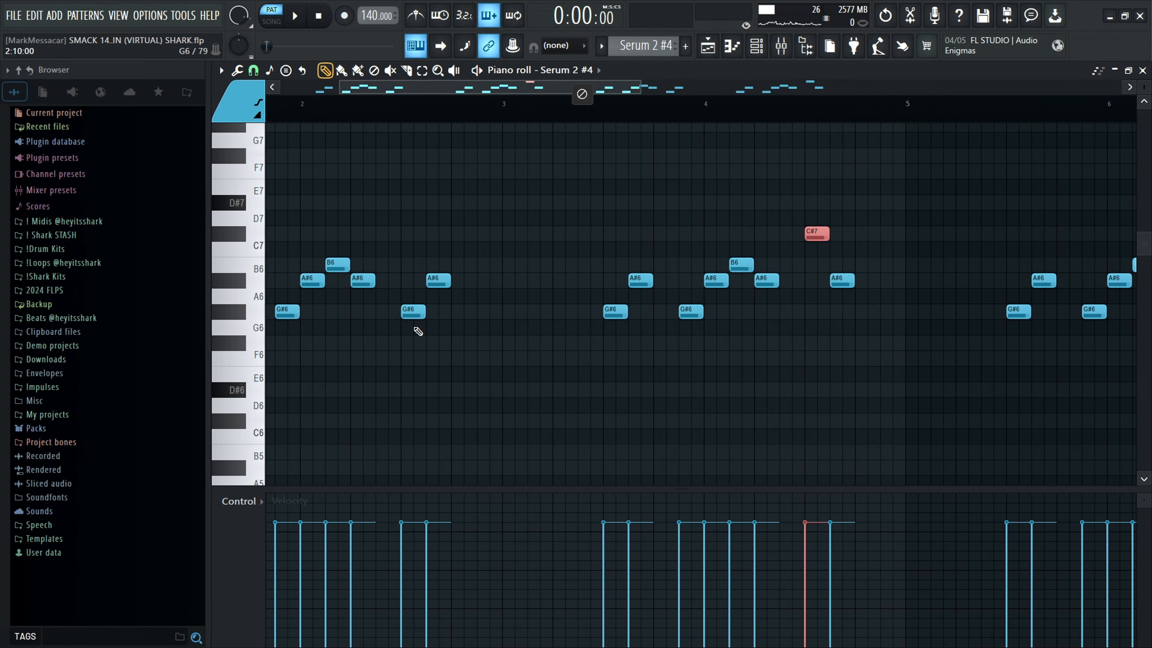
- Examine the Serum 2 #4 notes around bar 4 up close and play back the full eight-bar counter-melody
{"action": "scroll", "coordinate": [418, 331], "scroll_direction": "up", "scroll_amount": 5}
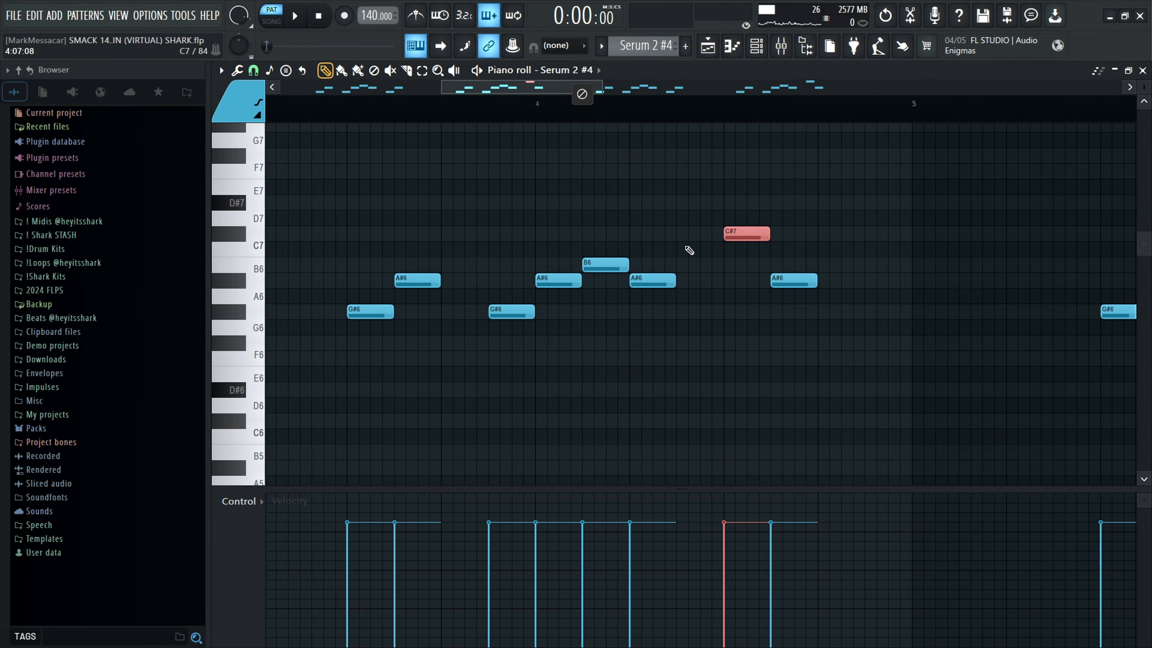
{"action": "scroll", "coordinate": [563, 342], "scroll_direction": "down", "scroll_amount": 8}
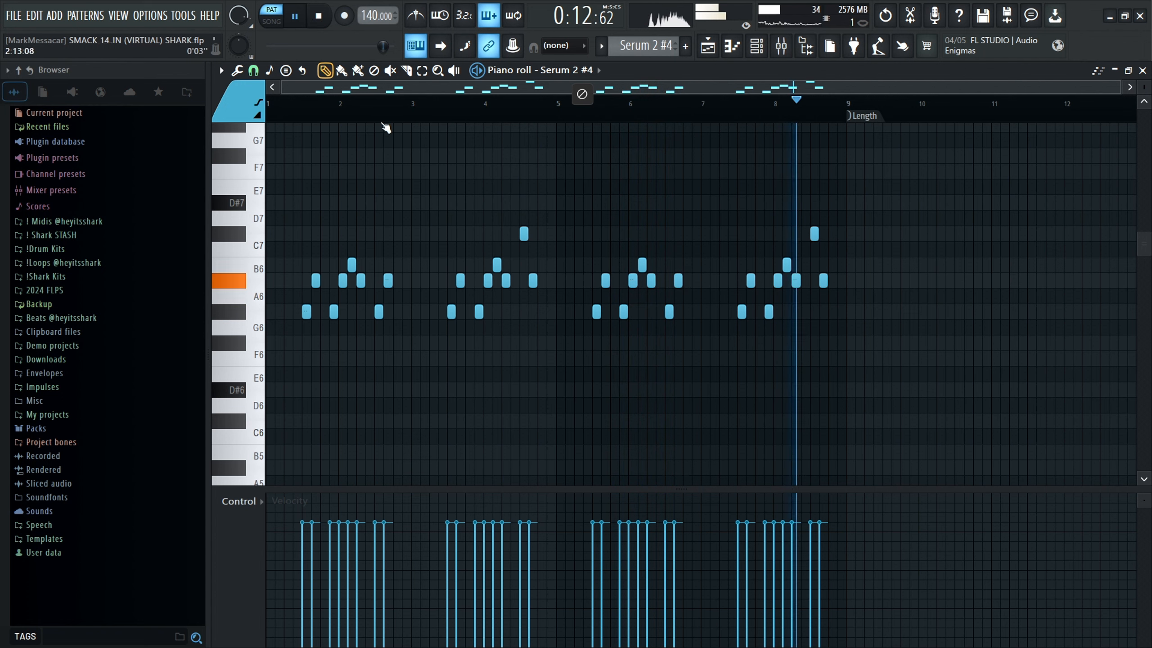
{"action": "key", "text": "space"}
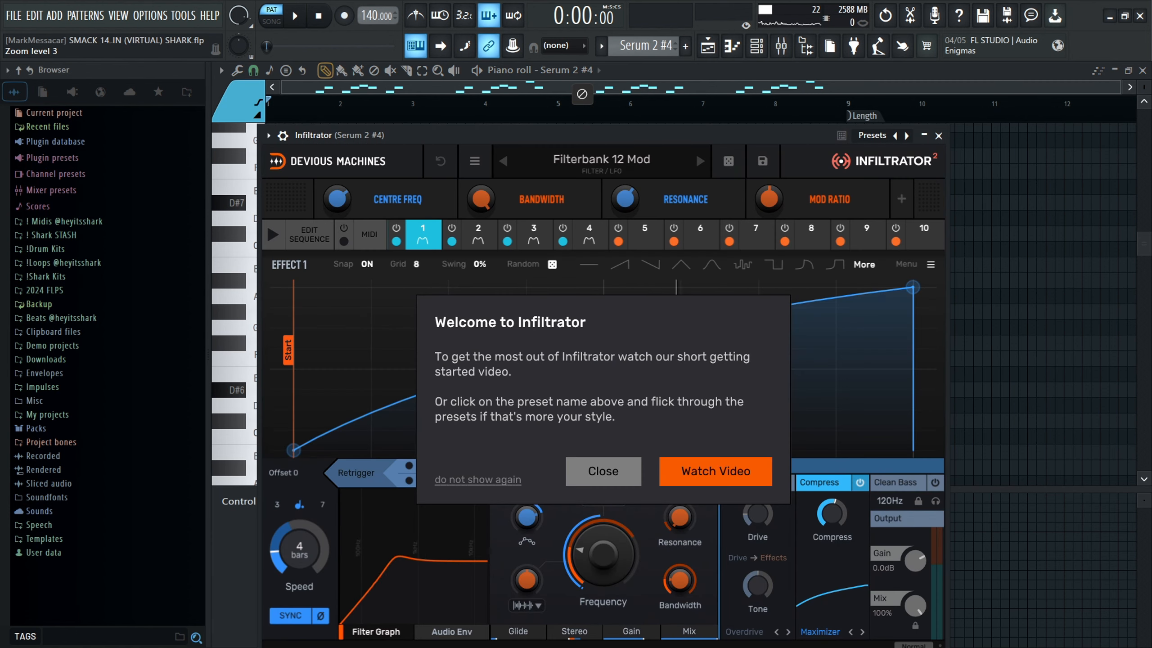
- Dismiss the Infiltrator welcome message on Serum 2 #4, view the Filterbank 12 Mod preset and close the effect
{"action": "left_click", "coordinate": [593, 471]}
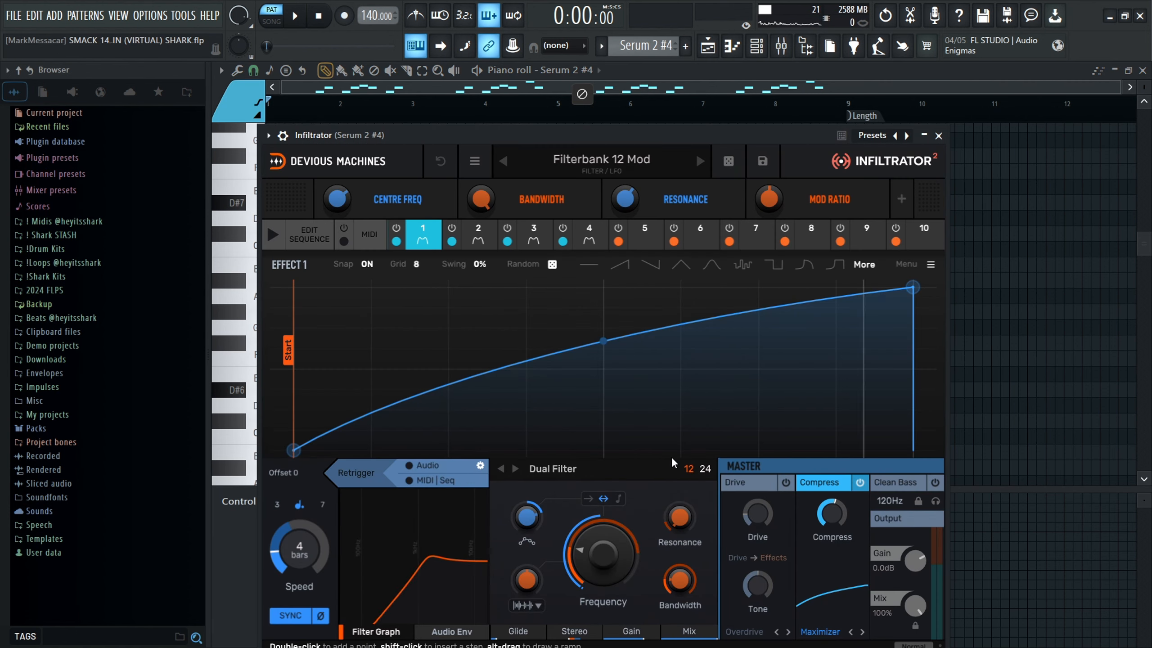
{"action": "left_click", "coordinate": [938, 136]}
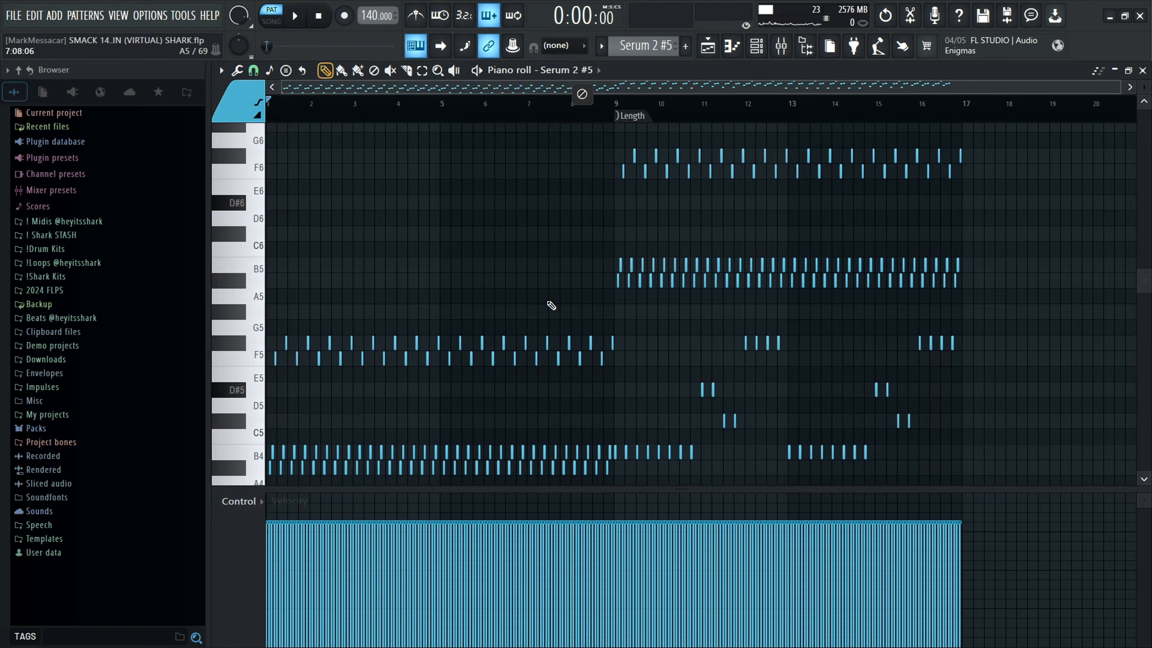
- Open the Serum 2 #5 channel's synth to view its oscillators and envelope, and return to its piano roll
{"action": "scroll", "coordinate": [680, 195], "scroll_direction": "down", "scroll_amount": 1}
{"action": "scroll", "coordinate": [678, 193], "scroll_direction": "down", "scroll_amount": 4}
{"action": "left_click", "coordinate": [755, 53]}
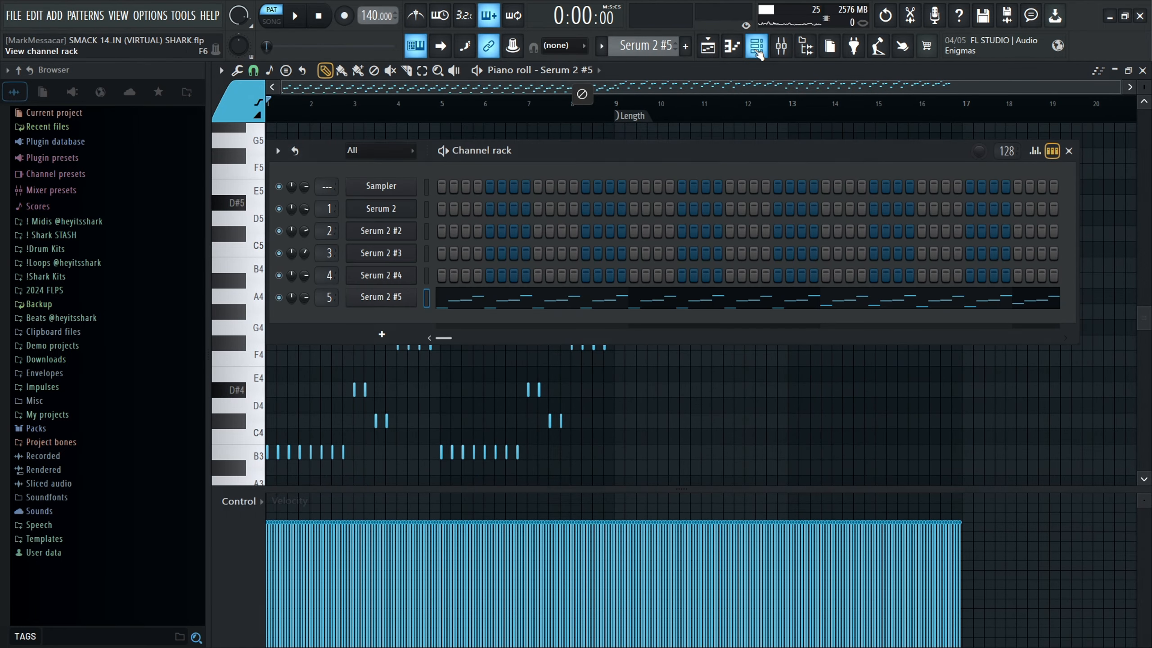
{"action": "left_click", "coordinate": [382, 298]}
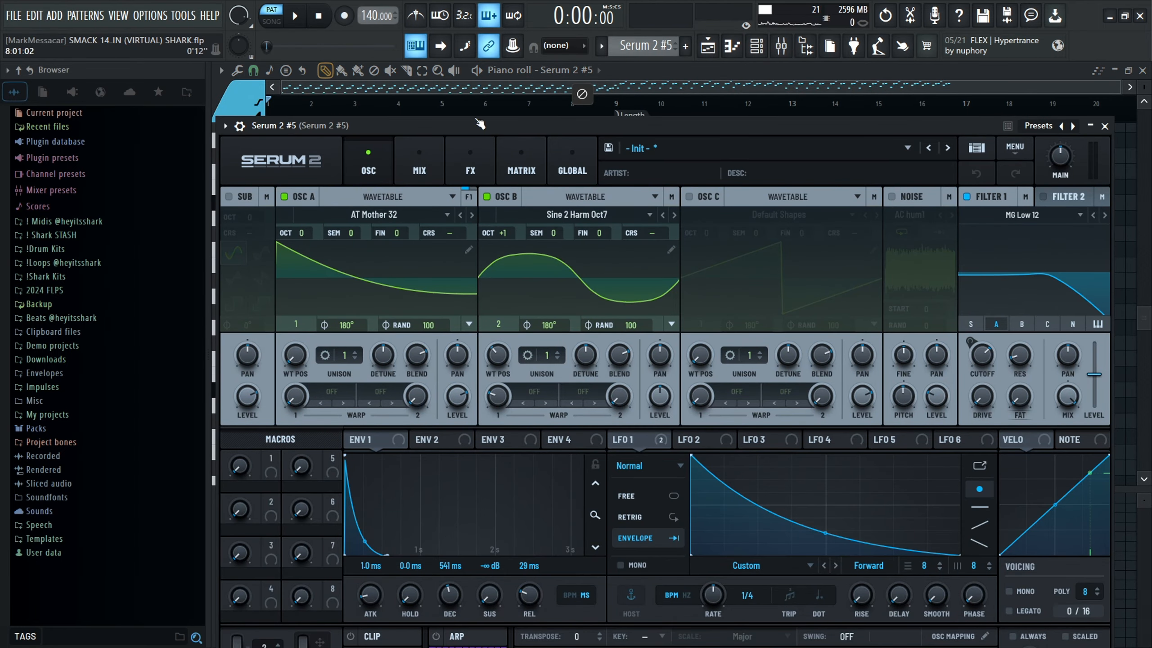
{"action": "key", "text": "F6"}
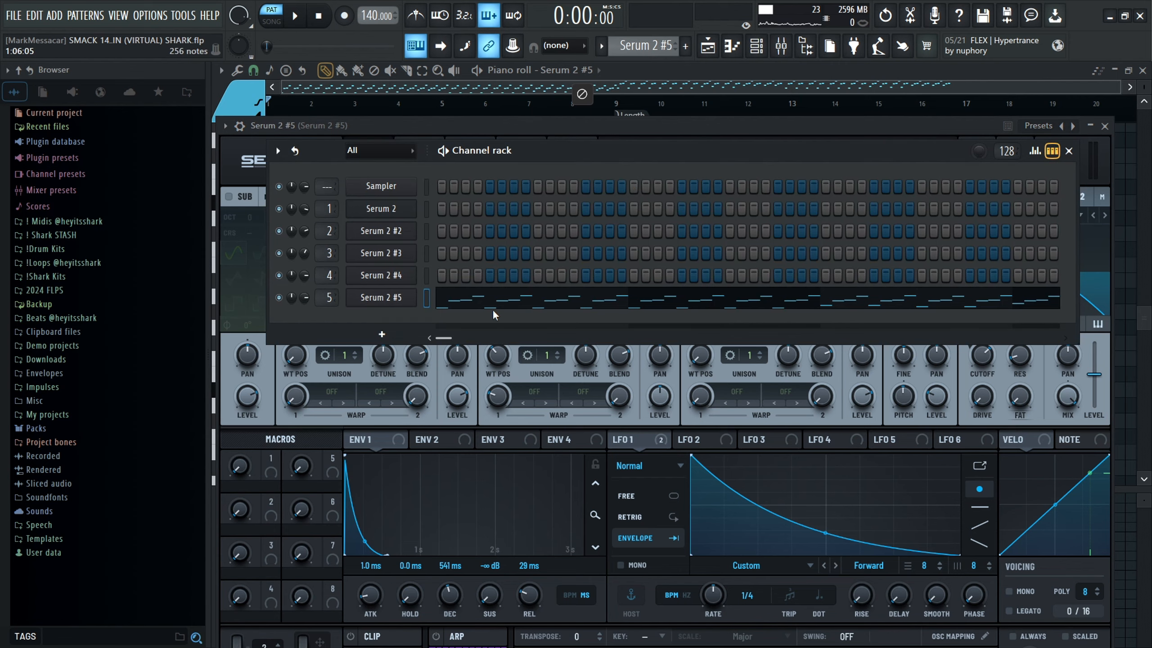
{"action": "left_click", "coordinate": [493, 308]}
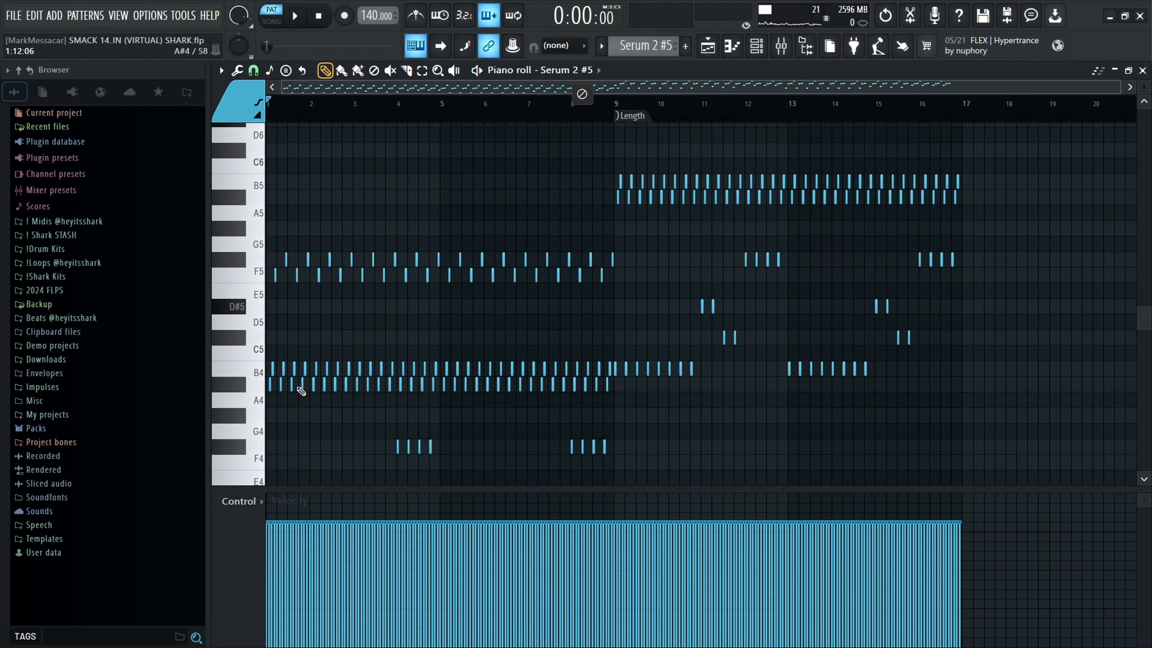
- Select the low notes between B3 and F#4 in bars 1 to 8 of Serum 2 #5
{"action": "scroll", "coordinate": [299, 389], "scroll_direction": "down", "scroll_amount": 3}
{"action": "scroll", "coordinate": [292, 386], "scroll_direction": "up", "scroll_amount": 4}
{"action": "scroll", "coordinate": [291, 385], "scroll_direction": "down", "scroll_amount": 4}
{"action": "scroll", "coordinate": [653, 373], "scroll_direction": "down", "scroll_amount": 2}
{"action": "left_click_drag", "start_coordinate": [858, 373], "coordinate": [213, 203]}
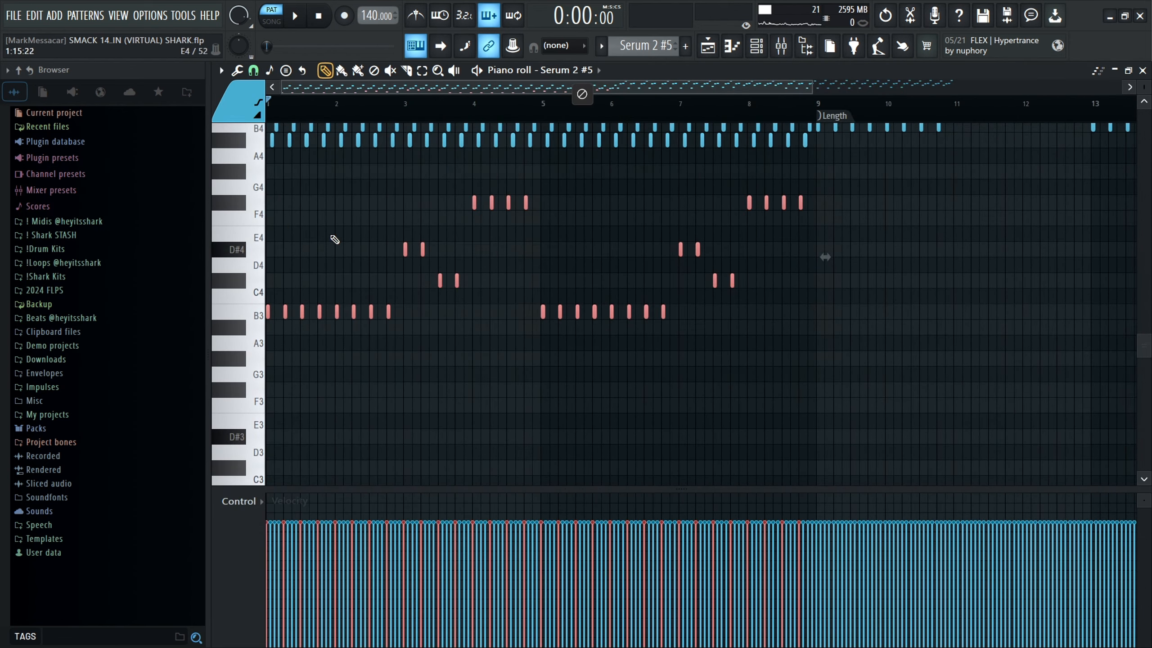
- Select the upper repeating notes in bars 1 to 8 of Serum 2 #5, clear the selection and examine bars 9 to 16
{"action": "scroll", "coordinate": [345, 247], "scroll_direction": "up", "scroll_amount": 5}
{"action": "left_click_drag", "start_coordinate": [819, 397], "coordinate": [233, 127]}
{"action": "scroll", "coordinate": [520, 250], "scroll_direction": "down", "scroll_amount": 1}
{"action": "scroll", "coordinate": [680, 313], "scroll_direction": "down", "scroll_amount": 3}
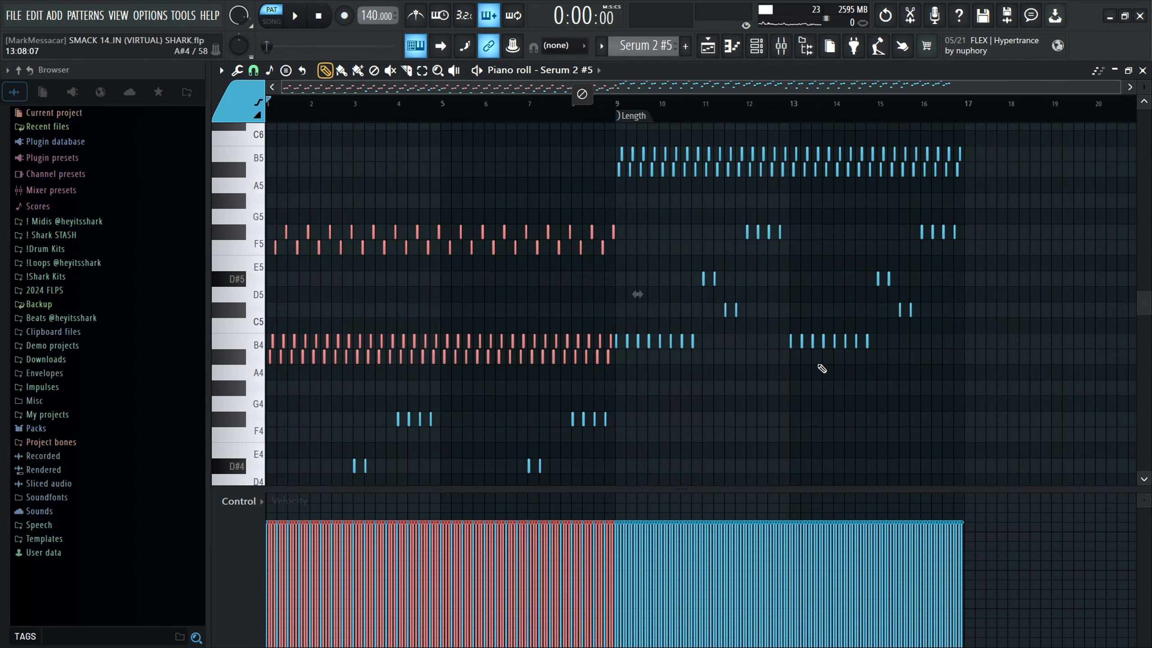
{"action": "left_click", "coordinate": [895, 448], "text": "ctrl"}
{"action": "scroll", "coordinate": [820, 415], "scroll_direction": "up", "scroll_amount": 2}
{"action": "scroll", "coordinate": [828, 371], "scroll_direction": "up", "scroll_amount": 3}
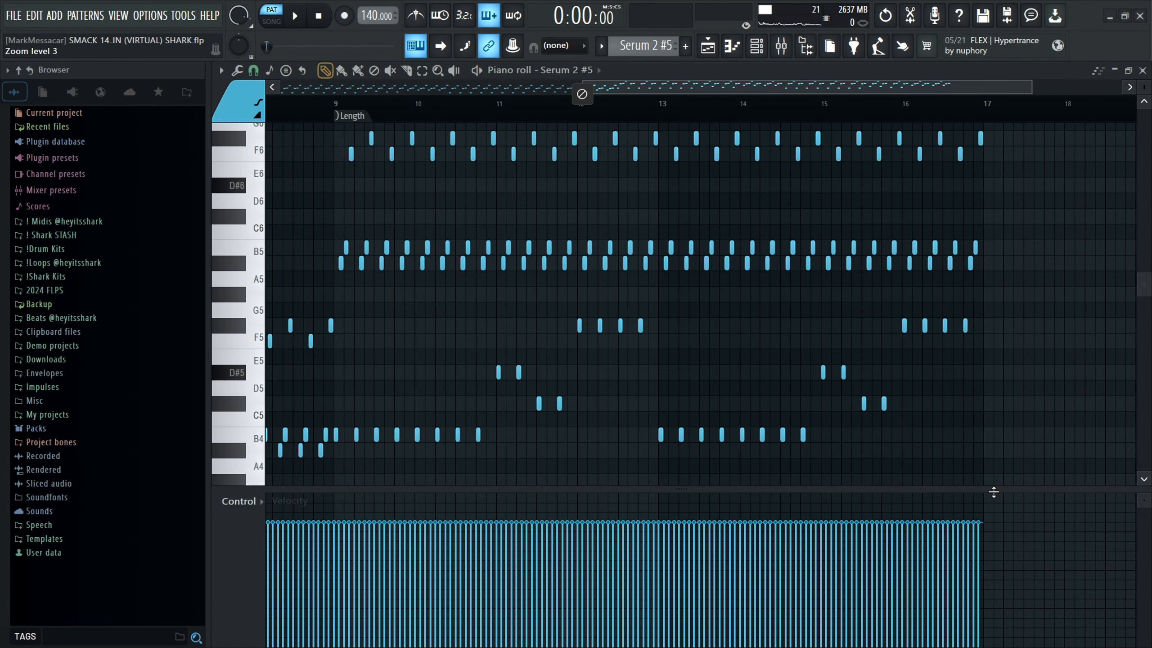
- Play back the Serum 2 #5 arpeggio pattern in the piano roll and stop it
{"action": "key", "text": "space"}
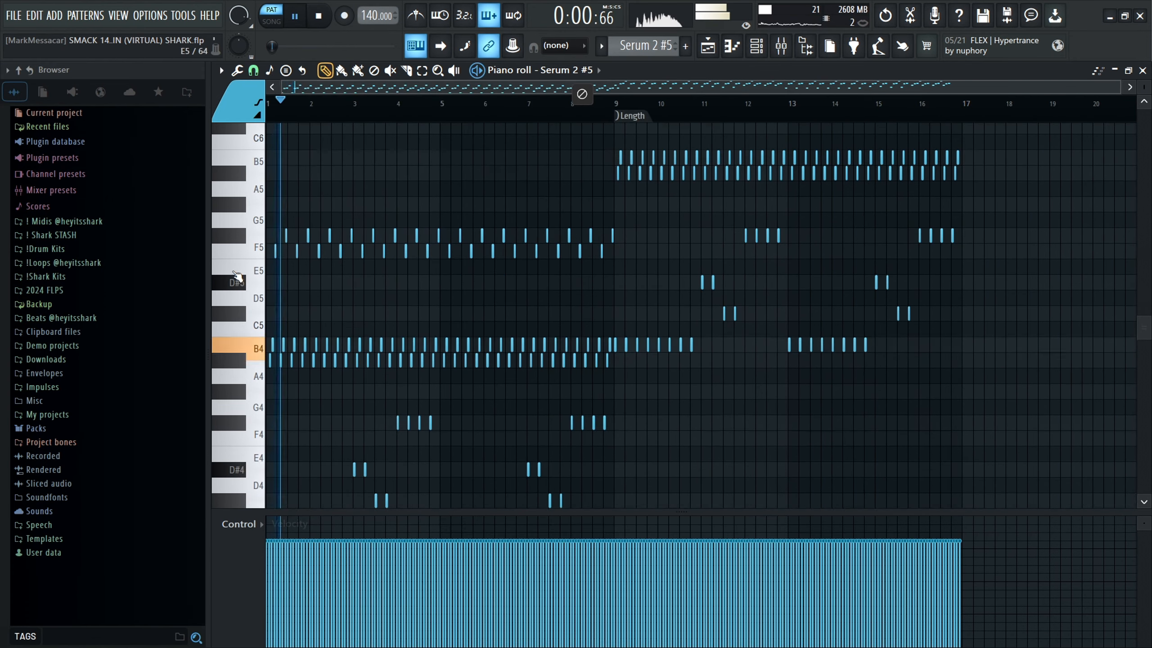
{"action": "scroll", "coordinate": [237, 276], "scroll_direction": "down", "scroll_amount": 3}
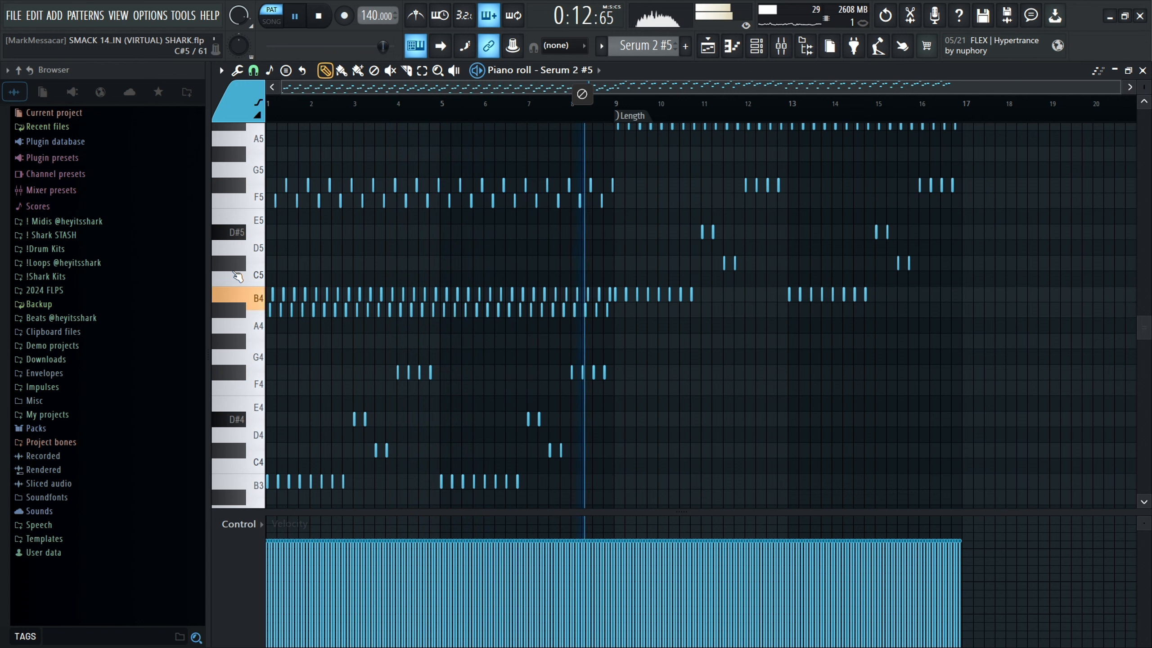
{"action": "key", "text": "space"}
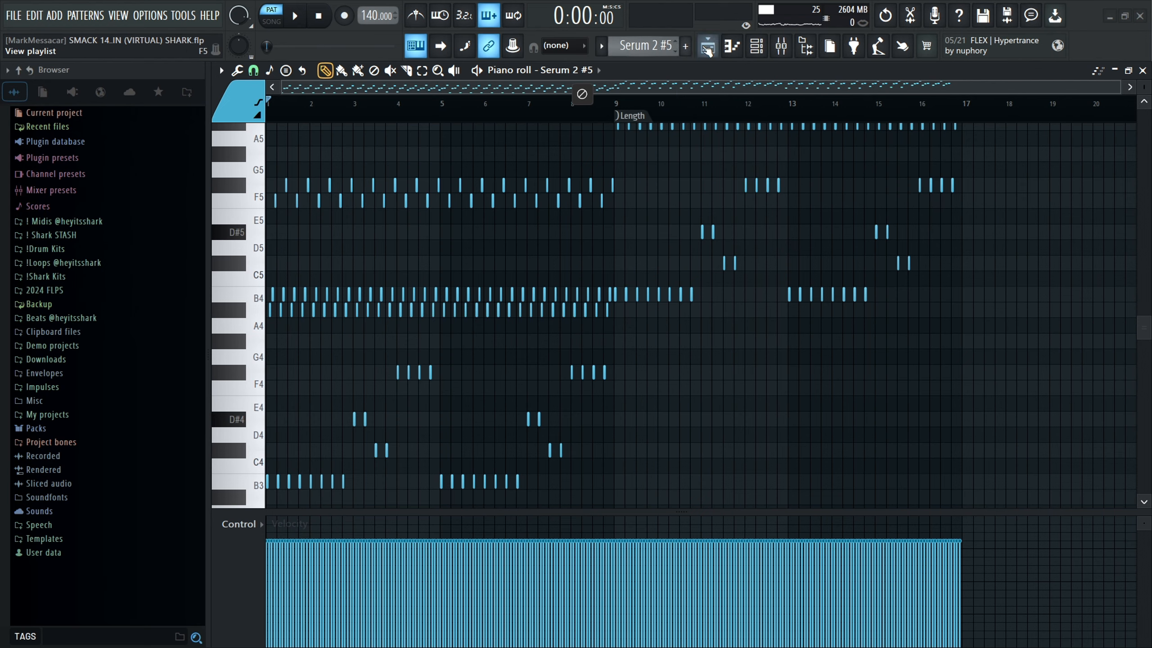
- Open the playlist and play the arrangement of the five Serum 2 patterns
{"action": "left_click", "coordinate": [707, 48]}
{"action": "scroll", "coordinate": [502, 129], "scroll_direction": "down", "scroll_amount": 3}
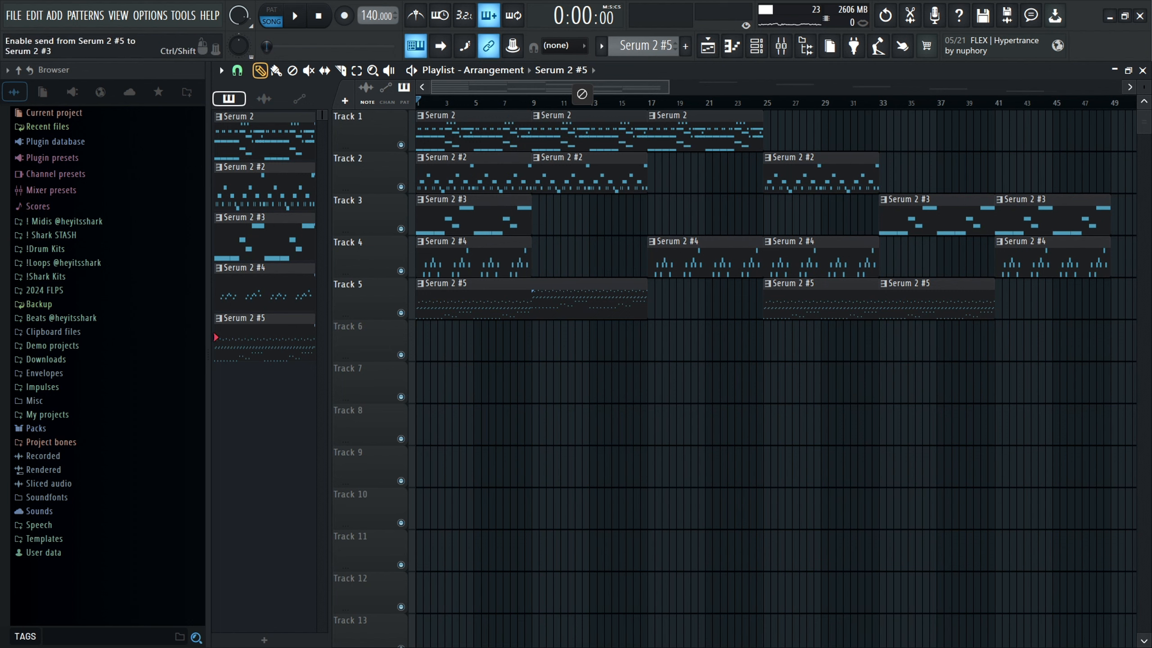
{"action": "key", "text": "space"}
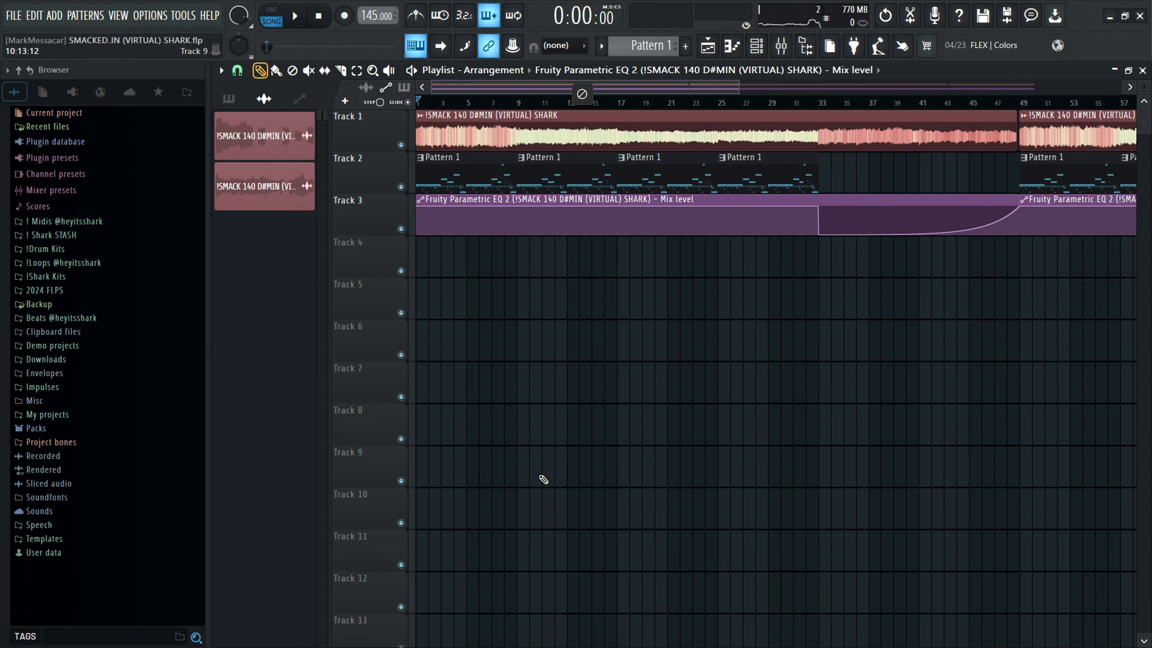
- View Pattern 1's 808 notes in the piano roll, and return to the playlist to look over the arrangement
{"action": "left_click", "coordinate": [221, 104]}
{"action": "double_click", "coordinate": [257, 128]}
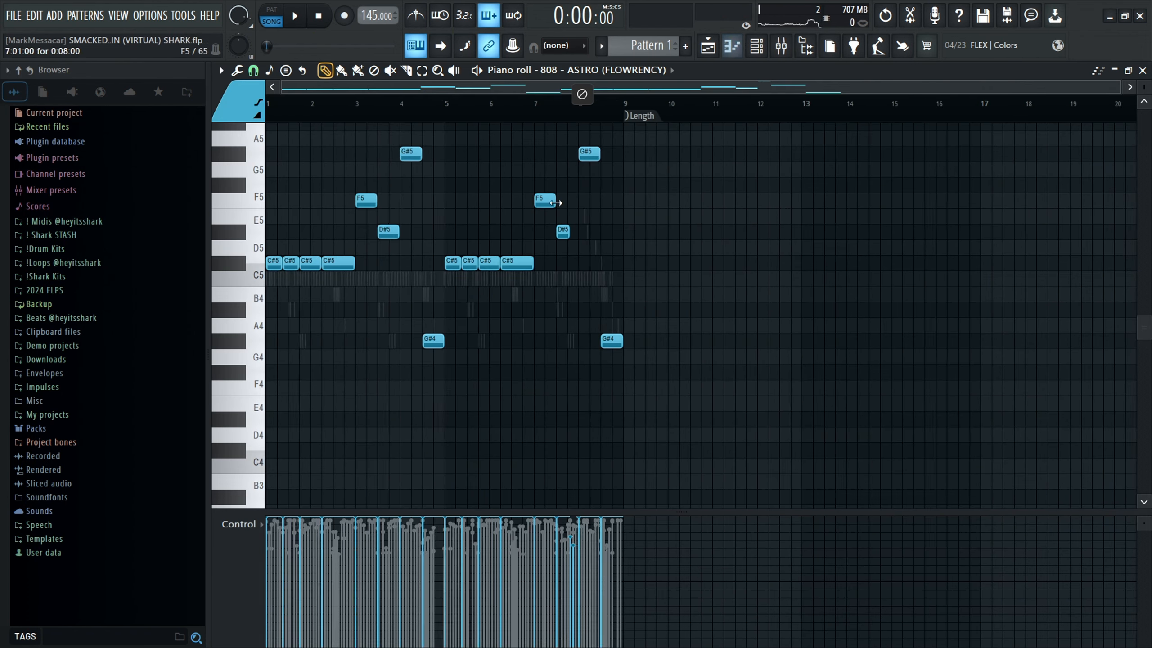
{"action": "left_click", "coordinate": [714, 48]}
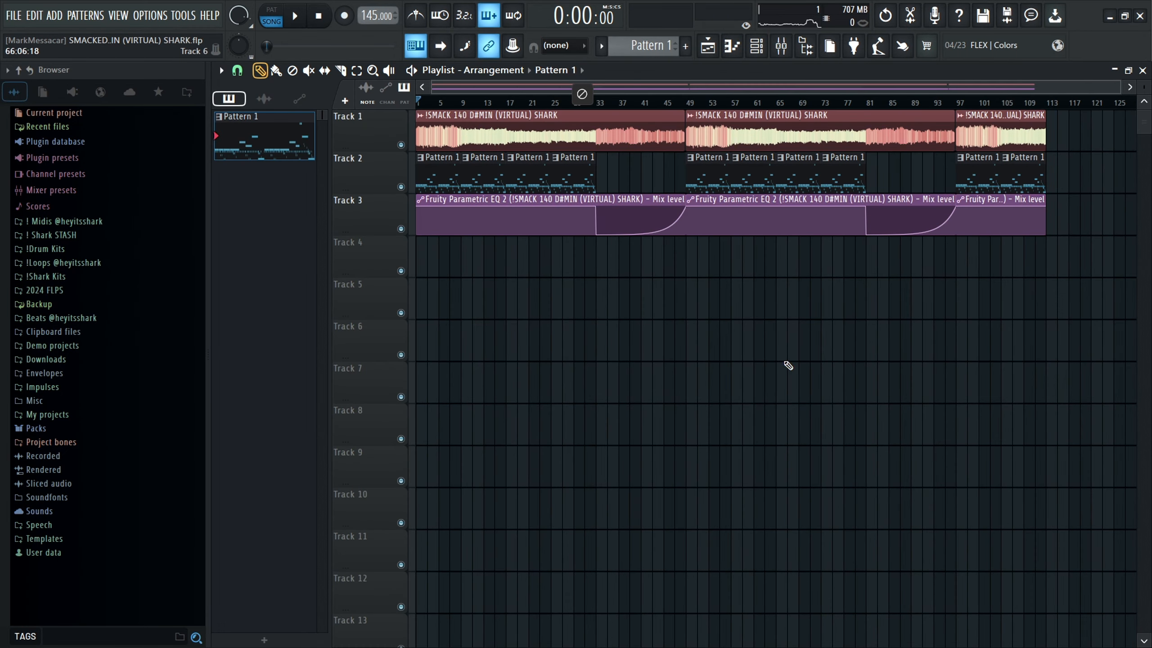
{"action": "scroll", "coordinate": [596, 172], "scroll_direction": "up", "scroll_amount": 3}
{"action": "scroll", "coordinate": [596, 172], "scroll_direction": "down", "scroll_amount": 3}
{"action": "scroll", "coordinate": [423, 169], "scroll_direction": "up", "scroll_amount": 4}
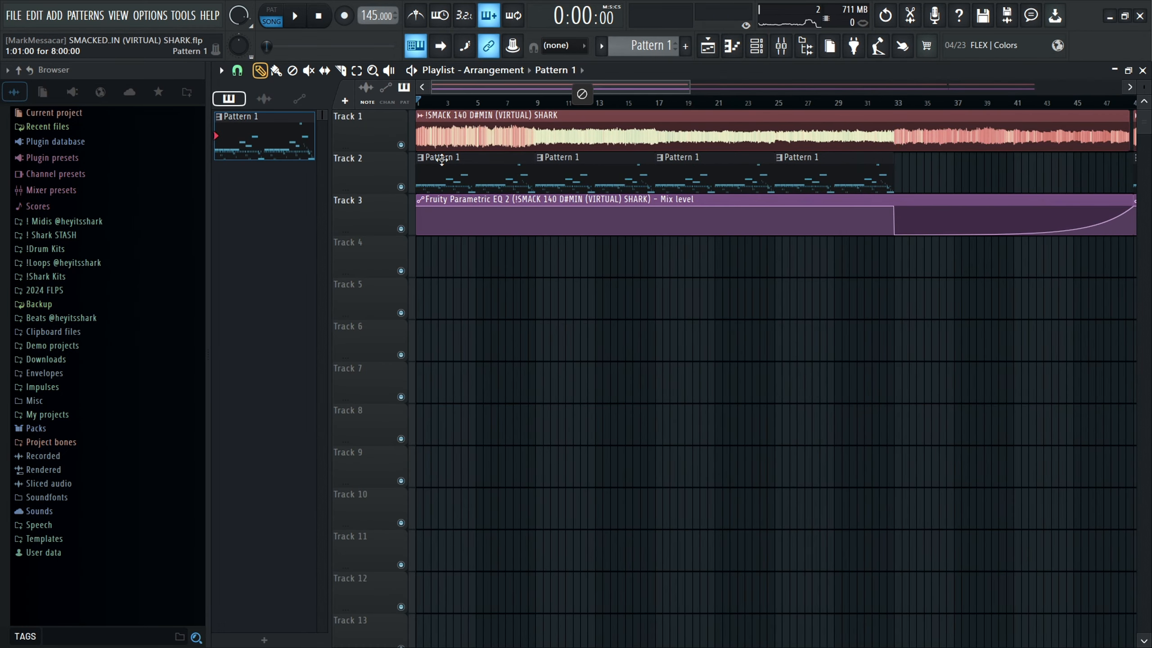
- View Pattern 1's drum channels in the channel rack, and open the !SMACK 140 D#MIN audio clip's settings from the playlist
{"action": "double_click", "coordinate": [441, 160]}
{"action": "left_click", "coordinate": [756, 46]}
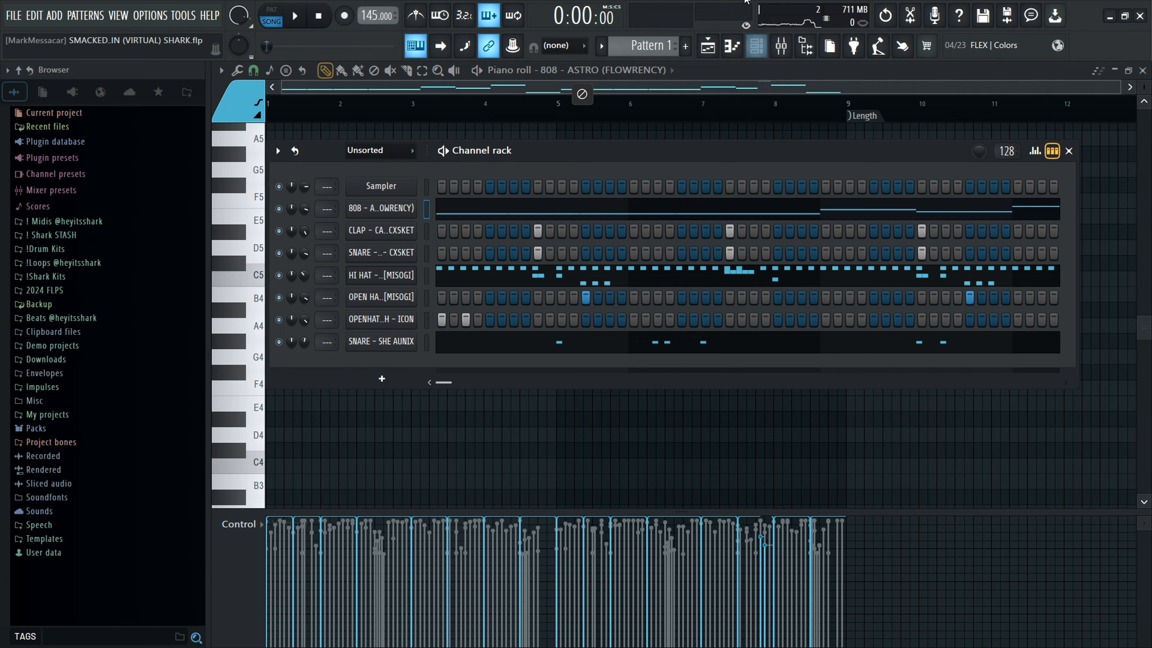
{"action": "left_click", "coordinate": [706, 55]}
{"action": "double_click", "coordinate": [771, 146]}
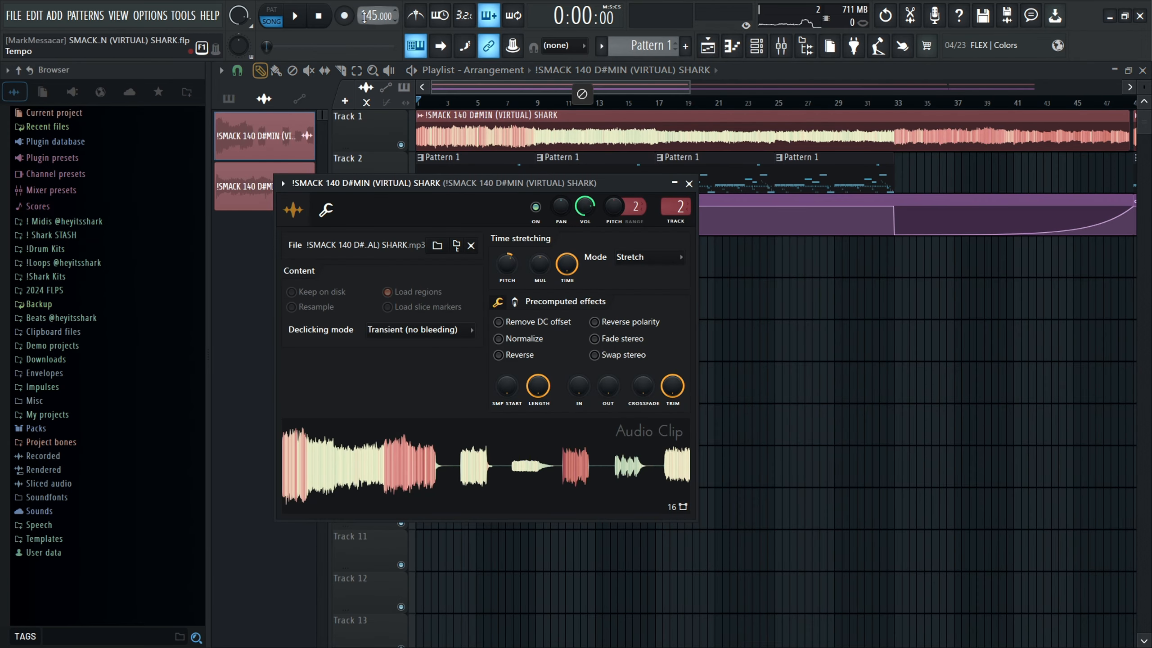
- Solo the 808 - ASTRO channel in Pattern 1's channel rack and open its sample settings
{"action": "left_click", "coordinate": [228, 99]}
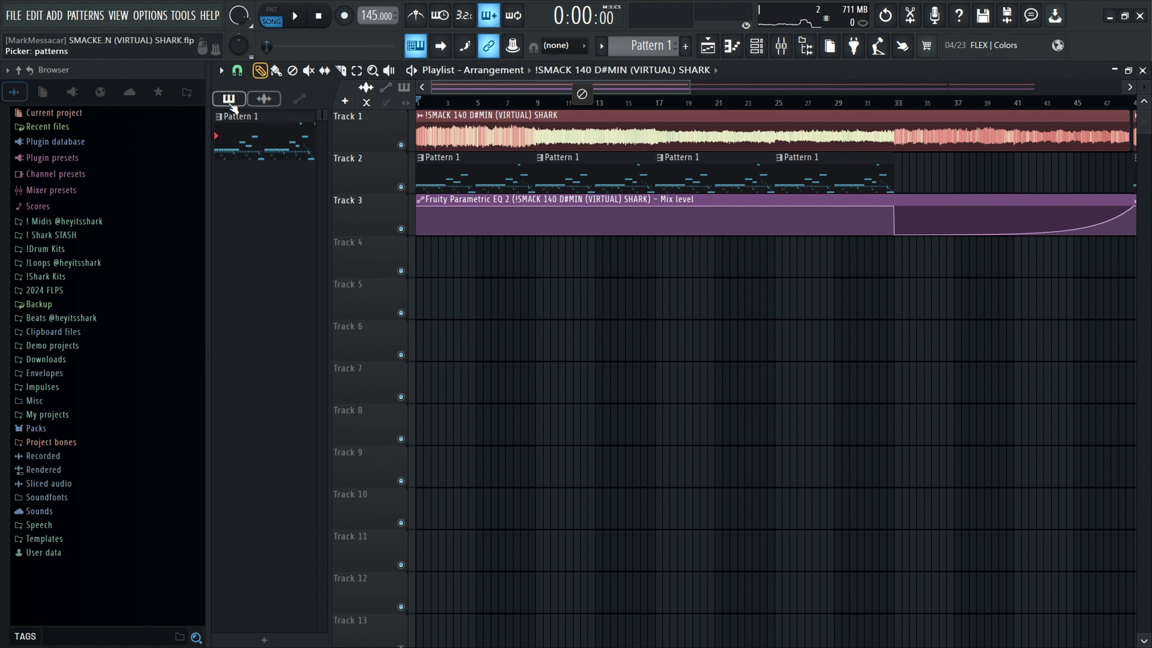
{"action": "double_click", "coordinate": [271, 147]}
{"action": "left_click", "coordinate": [756, 46]}
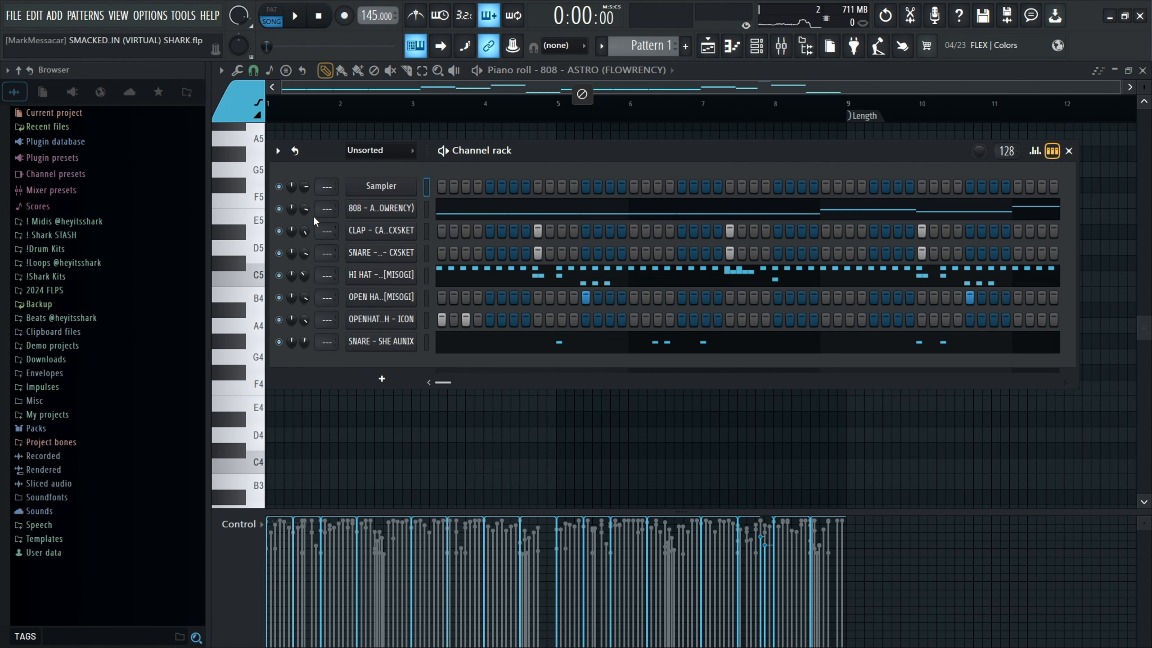
{"action": "right_click", "coordinate": [278, 209]}
{"action": "left_click", "coordinate": [381, 212]}
{"action": "left_click", "coordinate": [381, 209]}
{"action": "left_click", "coordinate": [332, 249]}
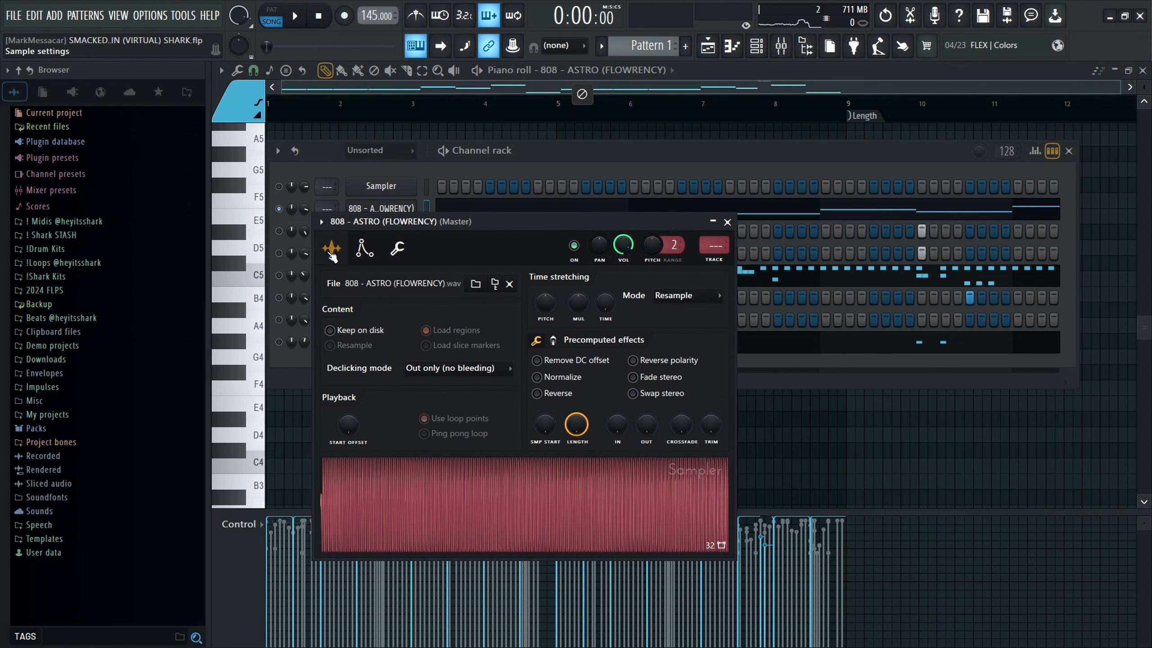
- Open the 808's piano roll and examine its bass notes around bars 2 to 6
{"action": "key", "text": "F7"}
{"action": "key", "text": "F7"}
{"action": "scroll", "coordinate": [476, 320], "scroll_direction": "up", "scroll_amount": 2}
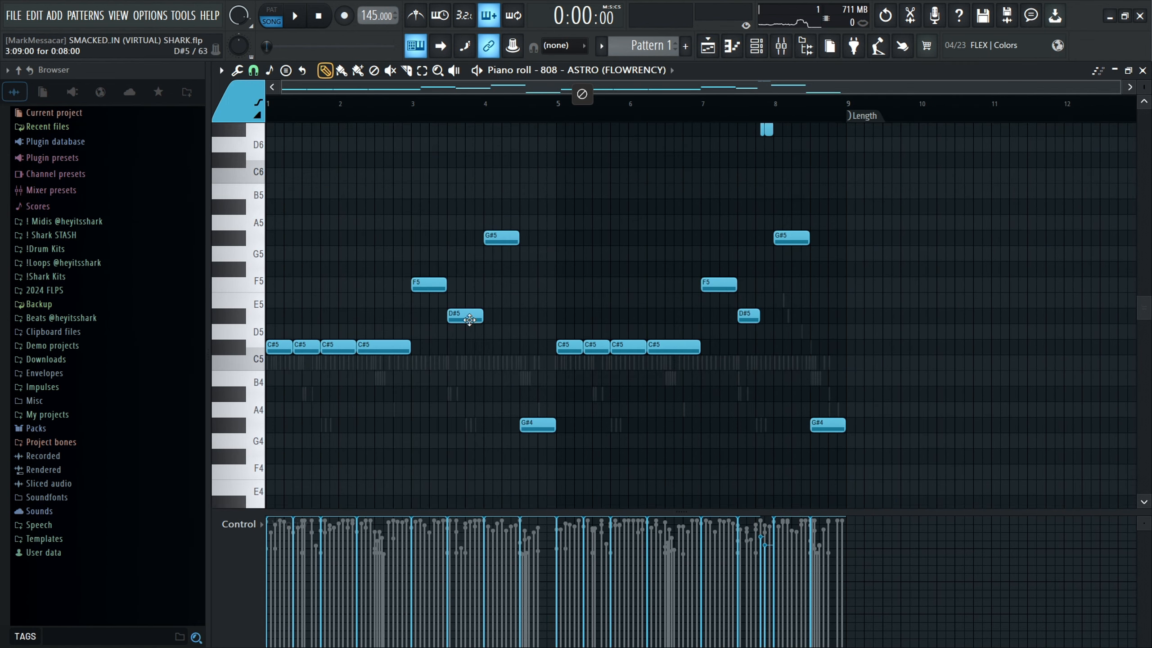
{"action": "scroll", "coordinate": [302, 430], "scroll_direction": "up", "scroll_amount": 5}
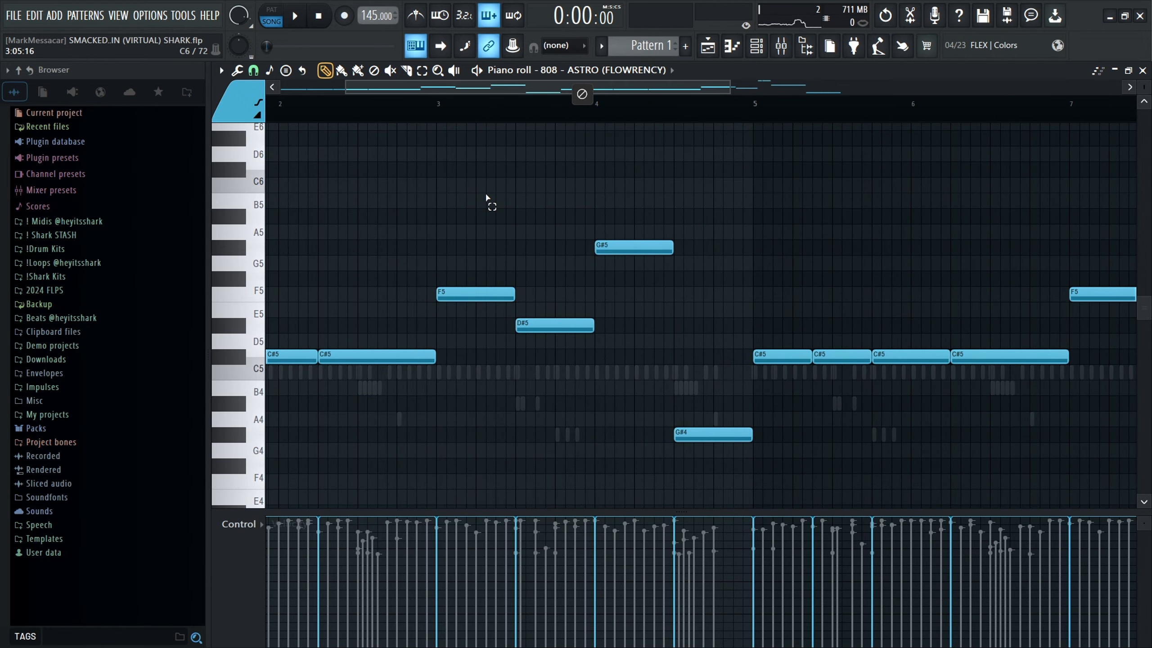
- Raise the 808's G#4 note at the end of bar 4 by an octave, and lower it back
{"action": "left_click_drag", "start_coordinate": [681, 365], "coordinate": [746, 466]}
{"action": "key", "text": "ctrl+Up"}
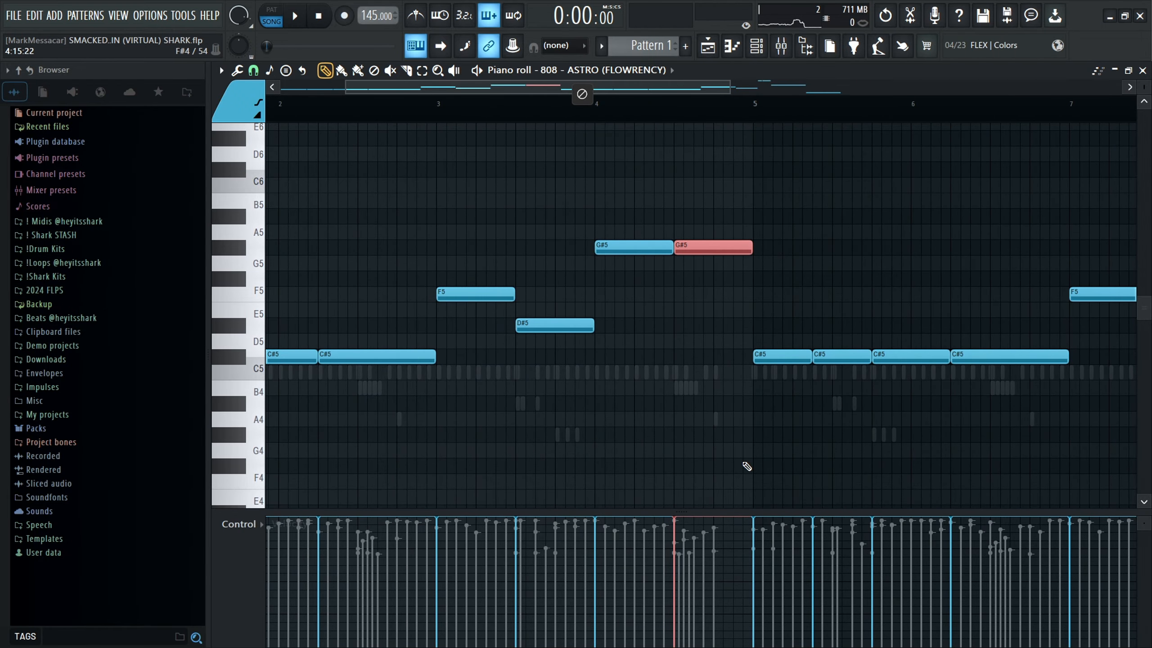
{"action": "key", "text": "ctrl+Down"}
- Select the two short D#6 notes at the end of bar 7 in the 808 pattern to examine them
{"action": "scroll", "coordinate": [467, 383], "scroll_direction": "down", "scroll_amount": 4}
{"action": "scroll", "coordinate": [825, 181], "scroll_direction": "up", "scroll_amount": 7}
{"action": "left_click_drag", "start_coordinate": [668, 185], "coordinate": [619, 132]}
{"action": "scroll", "coordinate": [470, 125], "scroll_direction": "up", "scroll_amount": 3}
{"action": "scroll", "coordinate": [666, 161], "scroll_direction": "up", "scroll_amount": 2}
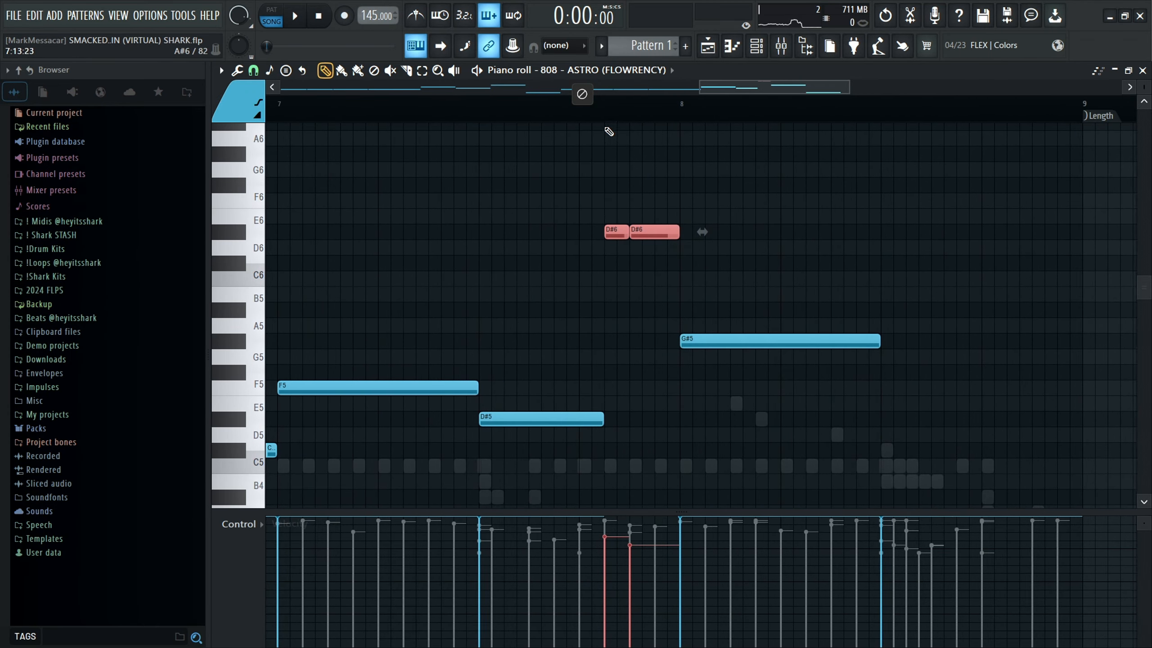
- Select the G#4 note at the end of bar 8 in the 808 pattern, and clear the selection
{"action": "scroll", "coordinate": [667, 238], "scroll_direction": "down", "scroll_amount": 3}
{"action": "scroll", "coordinate": [854, 370], "scroll_direction": "down", "scroll_amount": 3}
{"action": "left_click_drag", "start_coordinate": [854, 370], "coordinate": [754, 442]}
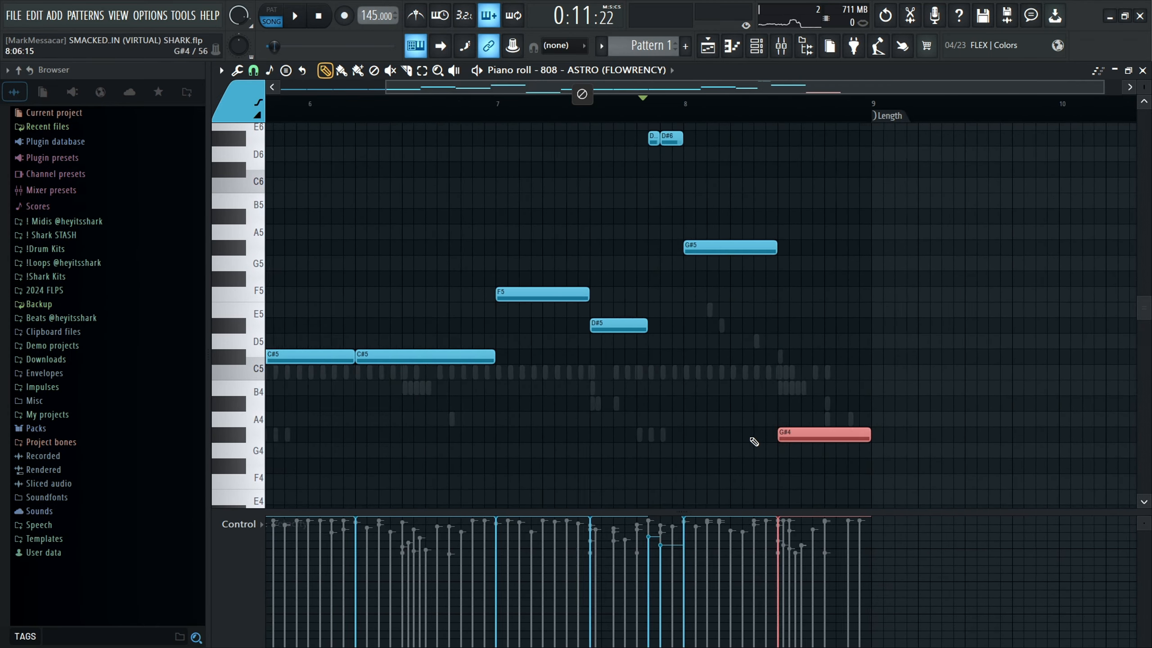
{"action": "left_click", "coordinate": [843, 348], "text": "ctrl"}
- Play back the whole eight-bar 808 pattern on its own and stop it
{"action": "scroll", "coordinate": [844, 348], "scroll_direction": "down", "scroll_amount": 4}
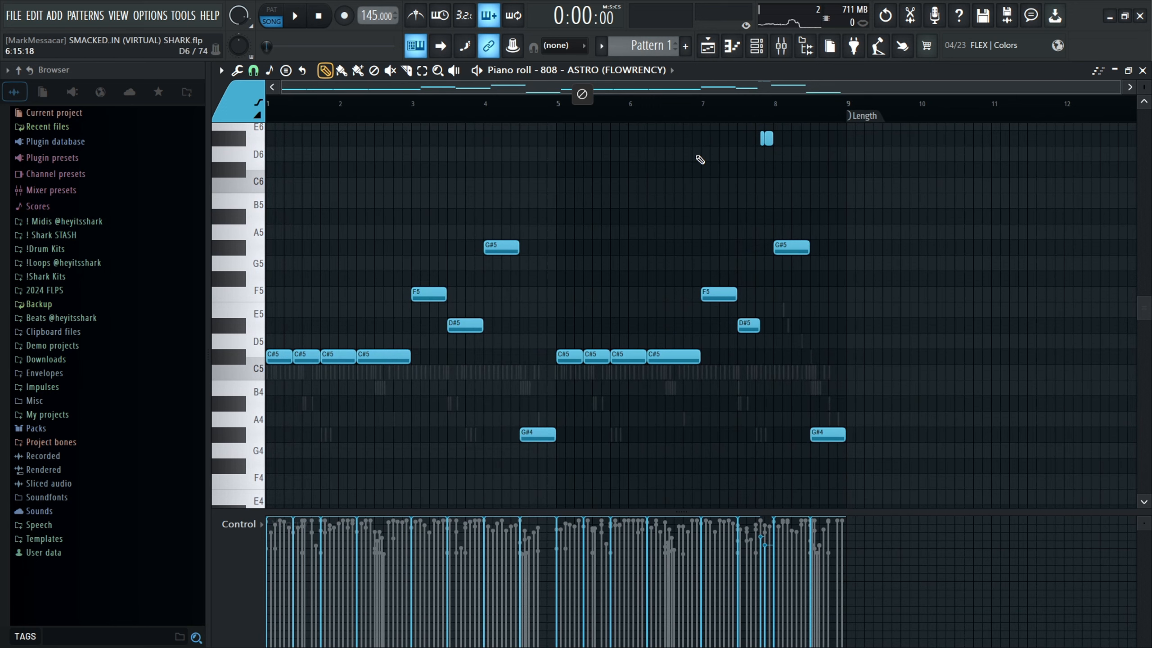
{"action": "key", "text": "space"}
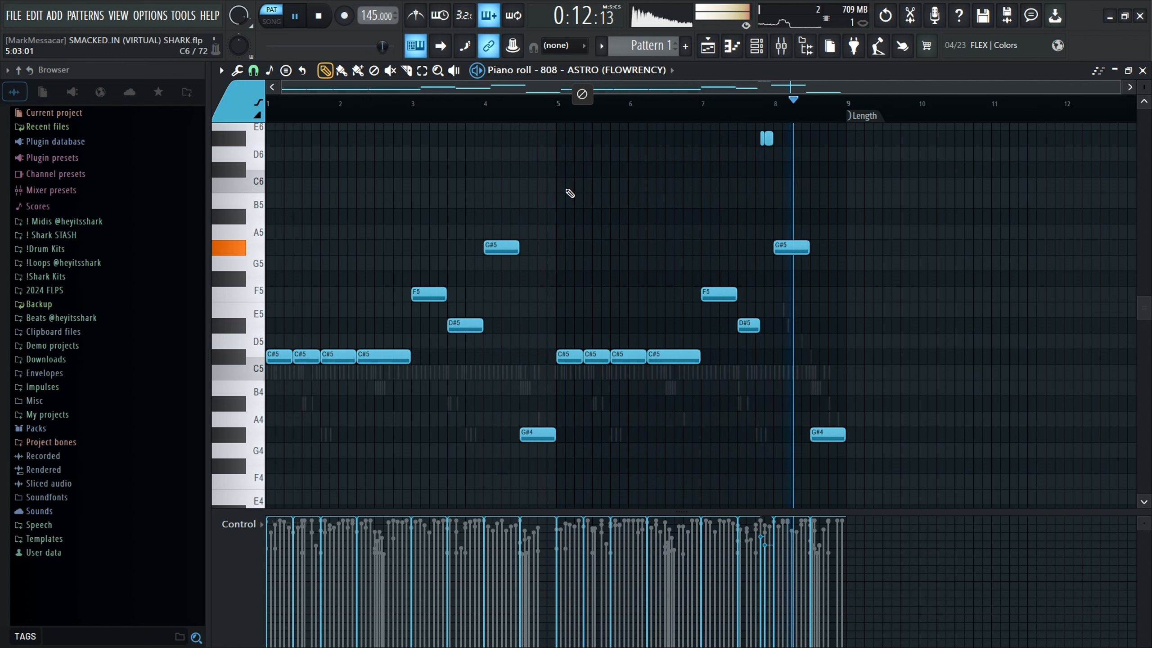
{"action": "key", "text": "space"}
- Solo the CLAP - CAKE - CXSKET channel together with the CXSKET snare, and open the clap's sample settings
{"action": "key", "text": "F6"}
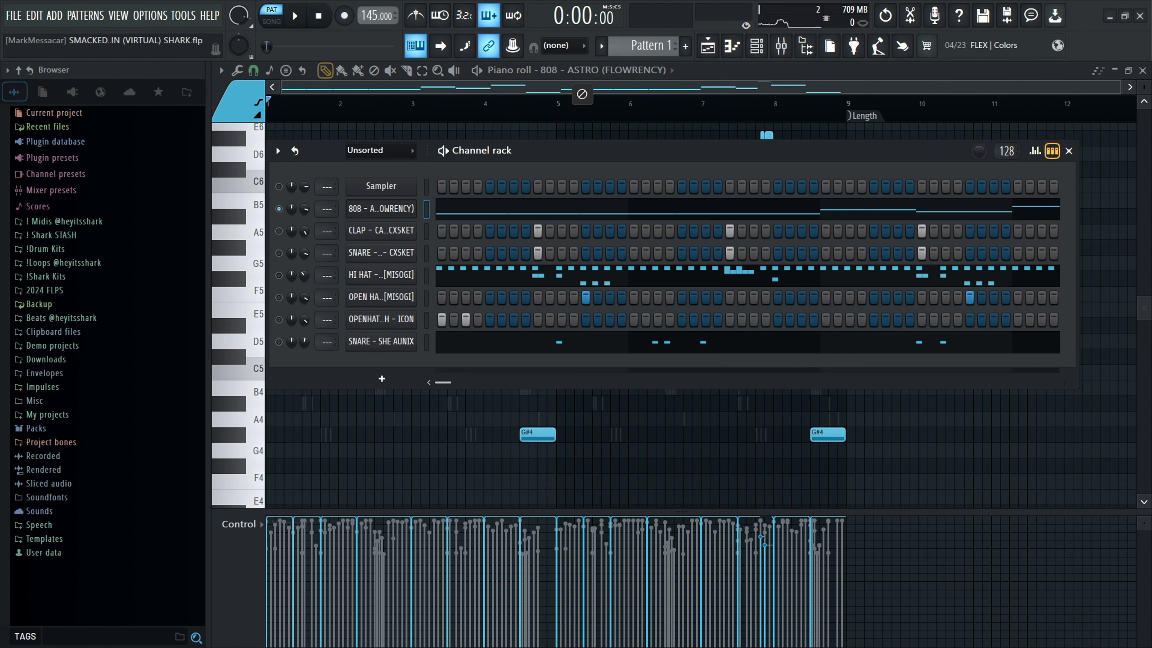
{"action": "right_click", "coordinate": [278, 229]}
{"action": "left_click", "coordinate": [301, 233]}
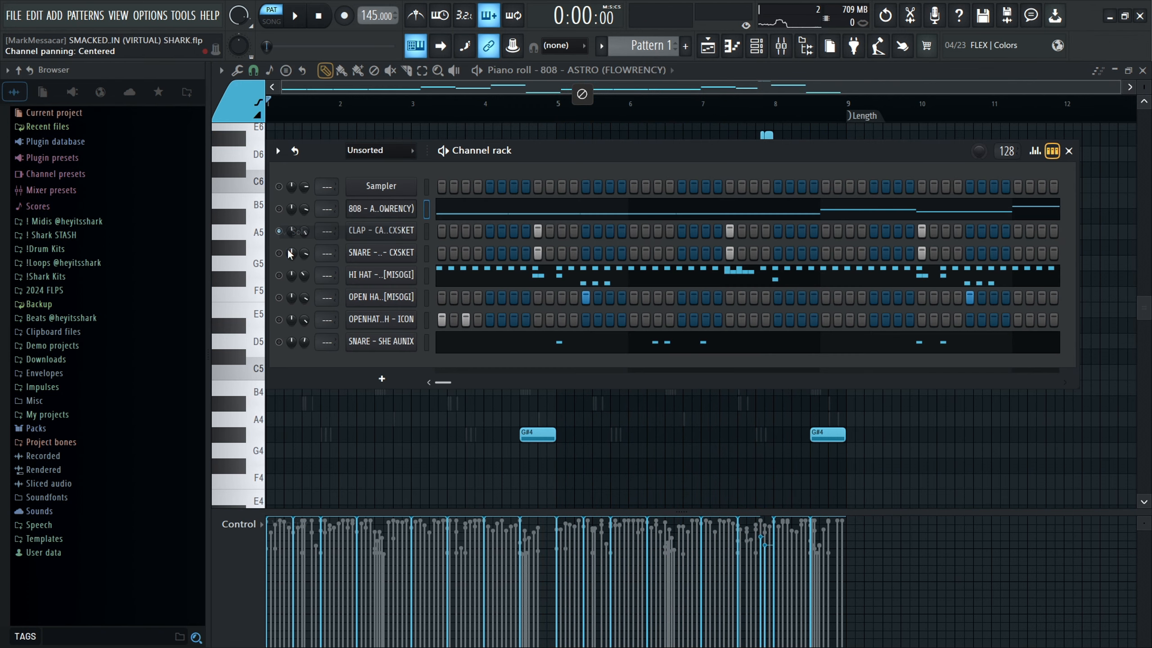
{"action": "left_click", "coordinate": [403, 231]}
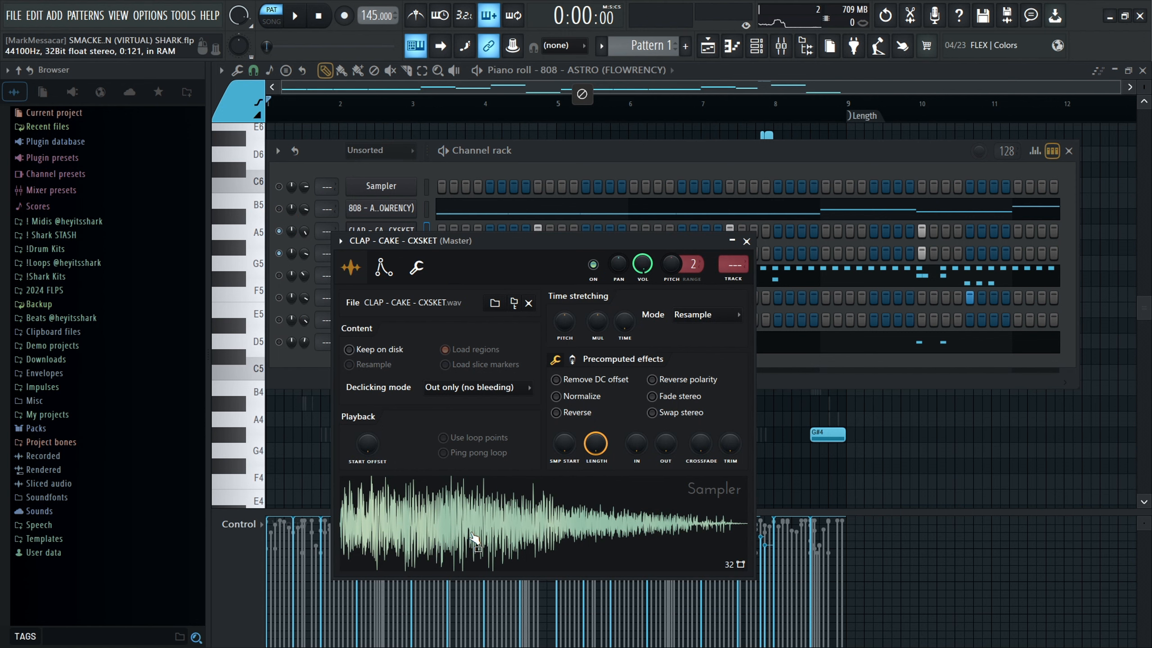
- View the SNARE - PURE - CXSKET sample settings, and play the soloed clap and snare together briefly
{"action": "left_click", "coordinate": [531, 166]}
{"action": "left_click", "coordinate": [395, 254]}
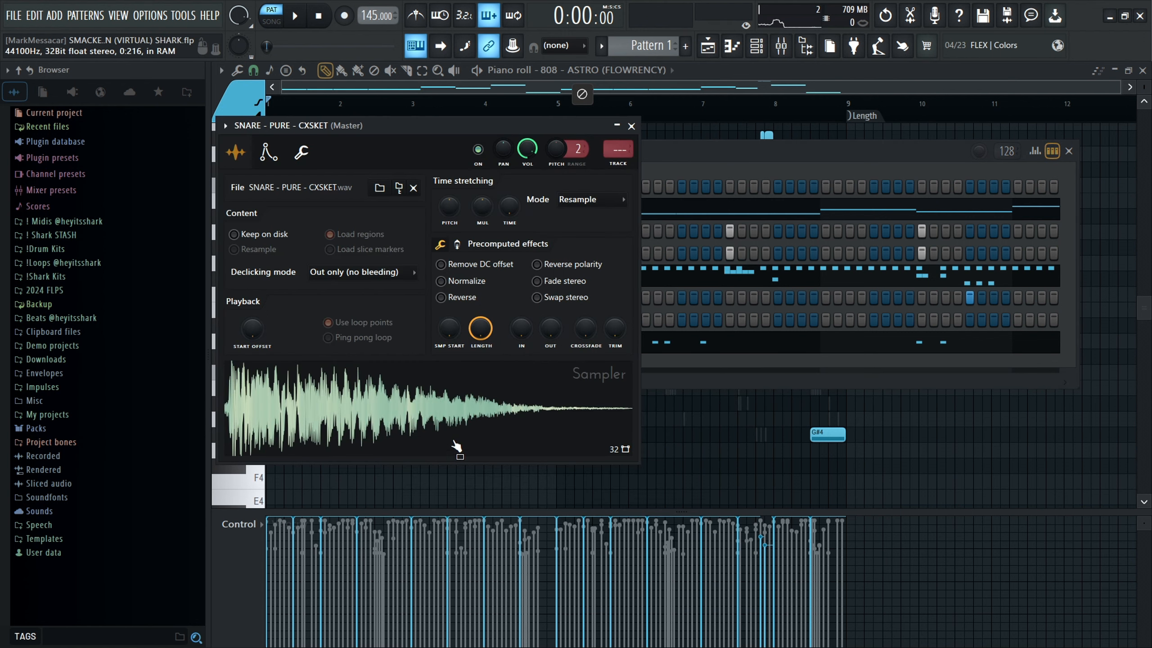
{"action": "left_click", "coordinate": [660, 207]}
{"action": "right_click", "coordinate": [404, 239]}
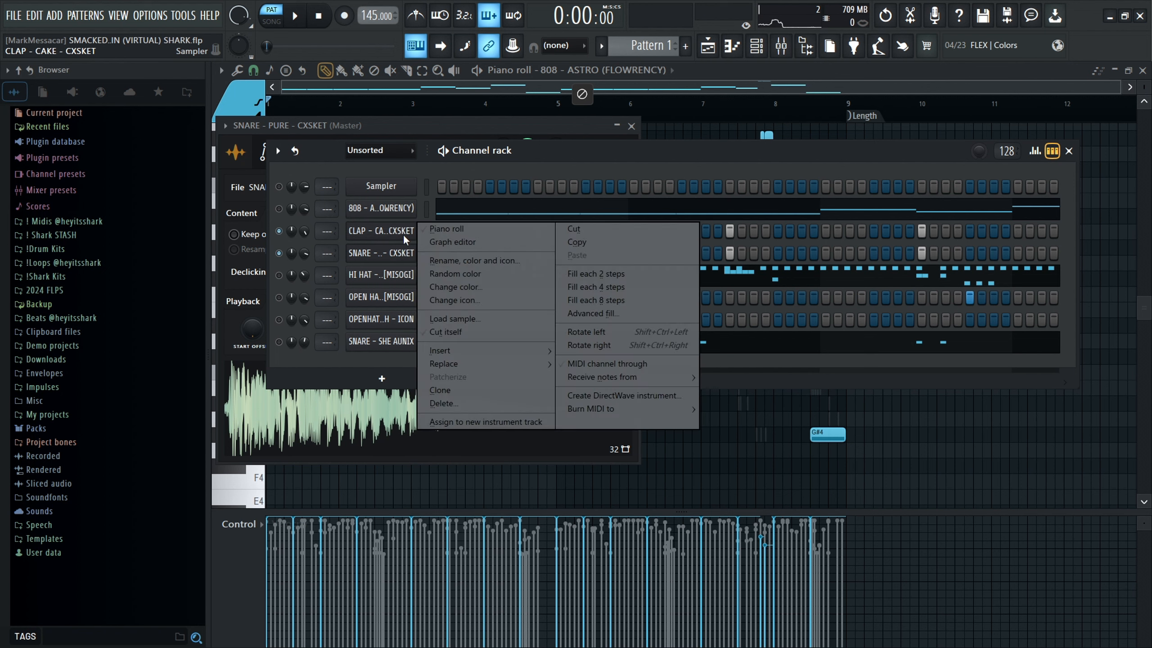
{"action": "key", "text": "space"}
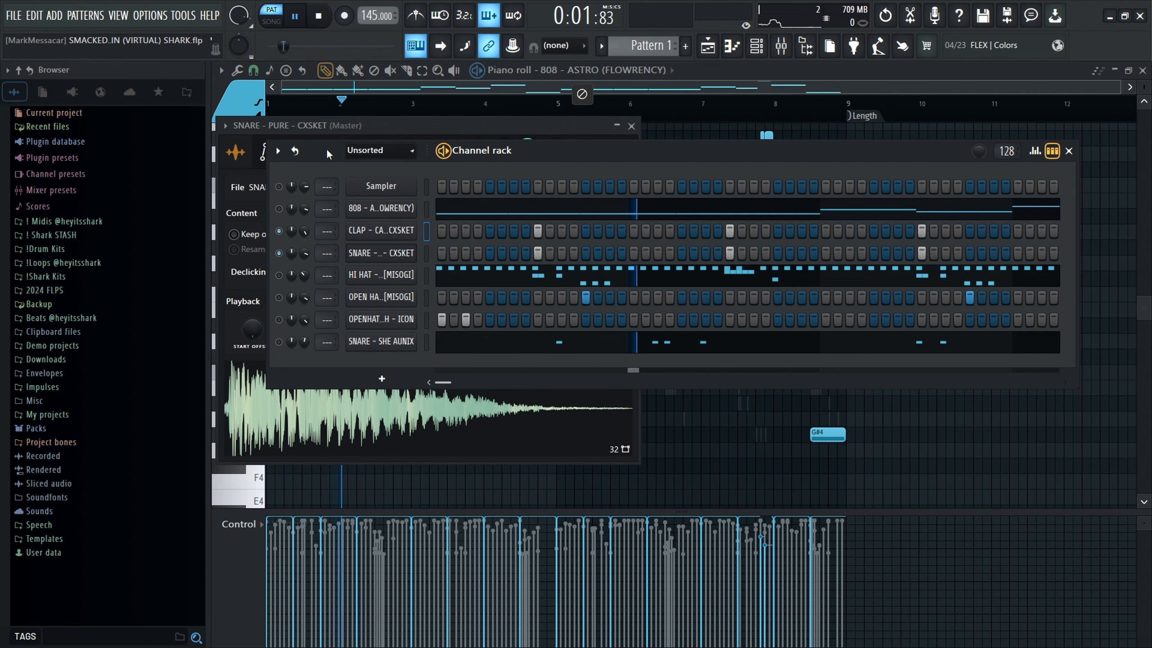
{"action": "key", "text": "space"}
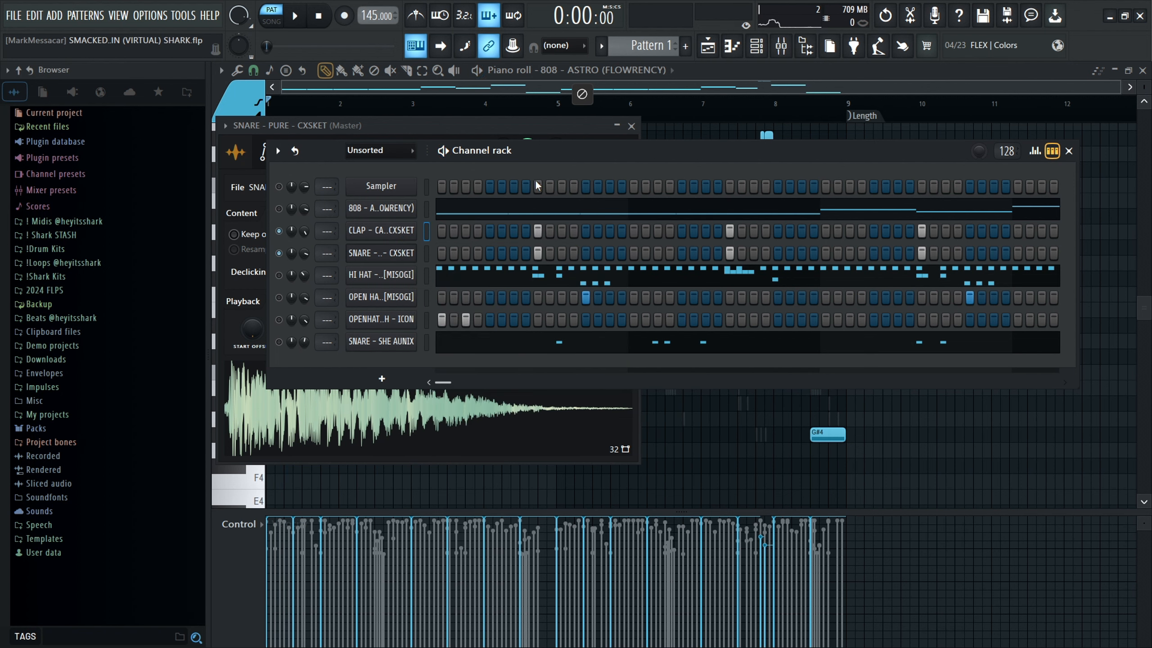
- Solo the HI HAT - SICK [MISOGI] channel, check its sample settings, and open its notes in the piano roll
{"action": "left_click", "coordinate": [395, 276]}
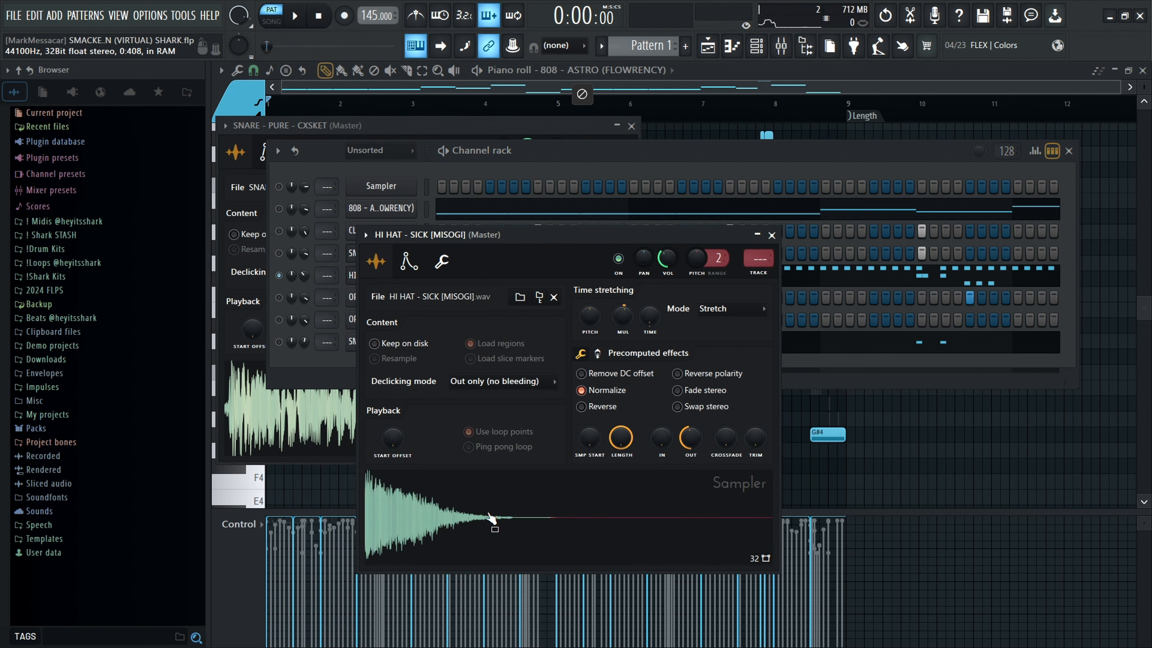
{"action": "left_click", "coordinate": [563, 153]}
{"action": "left_click", "coordinate": [481, 284]}
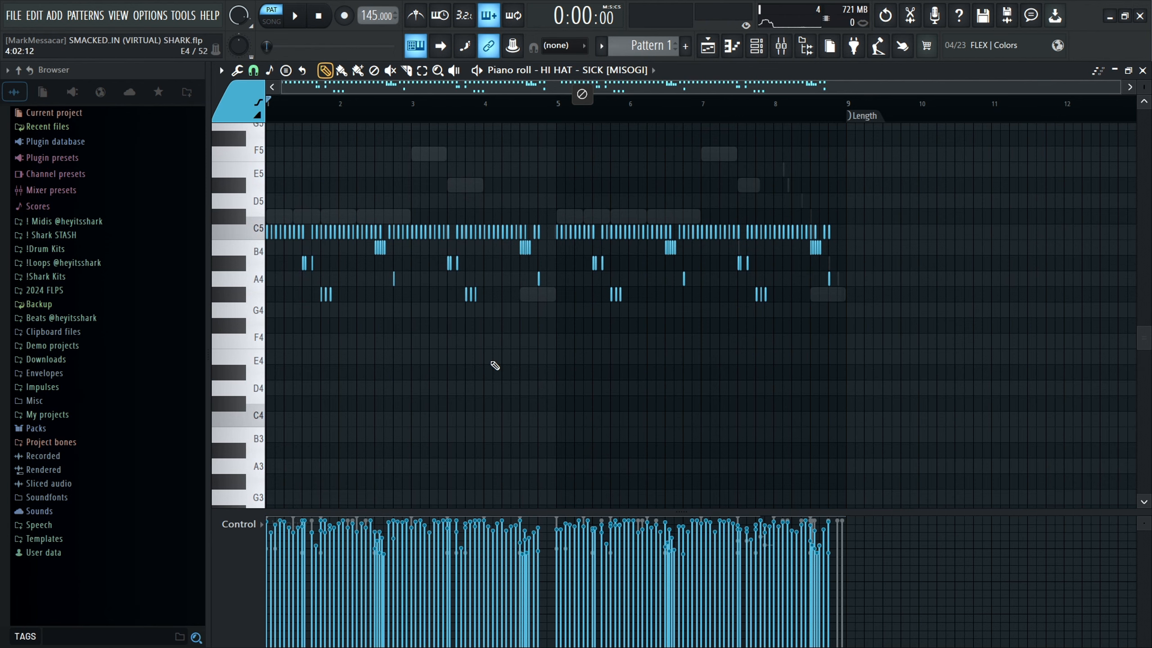
- Play back the first four bars of the soloed hi-hat pattern and stop it
{"action": "key", "text": "space"}
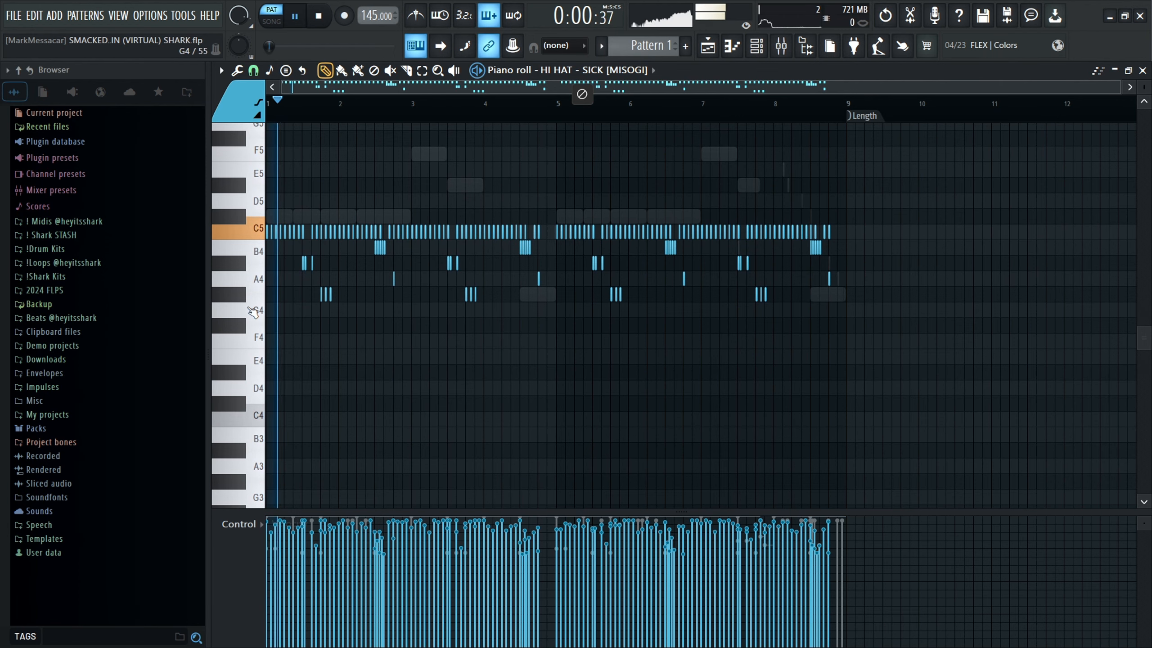
{"action": "scroll", "coordinate": [253, 312], "scroll_direction": "up", "scroll_amount": 3}
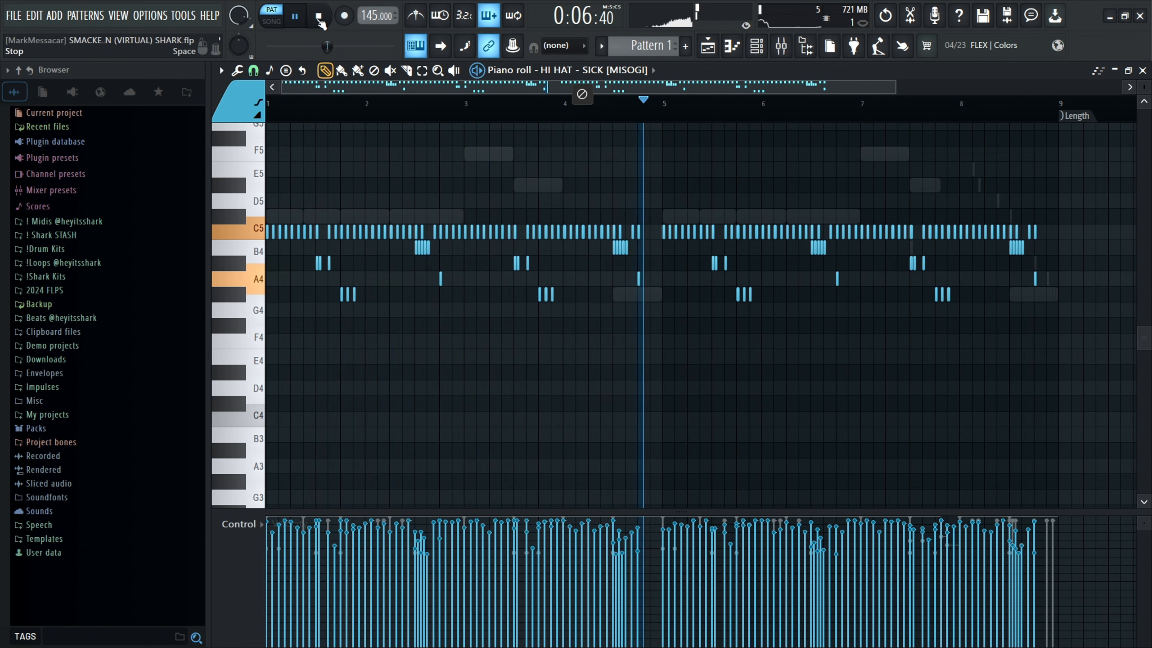
{"action": "left_click", "coordinate": [320, 16]}
- Solo the OPEN HAT - BLEACH [MISOGI] channel and play its piano roll notes from the hit in bar 1
{"action": "key", "text": "F6"}
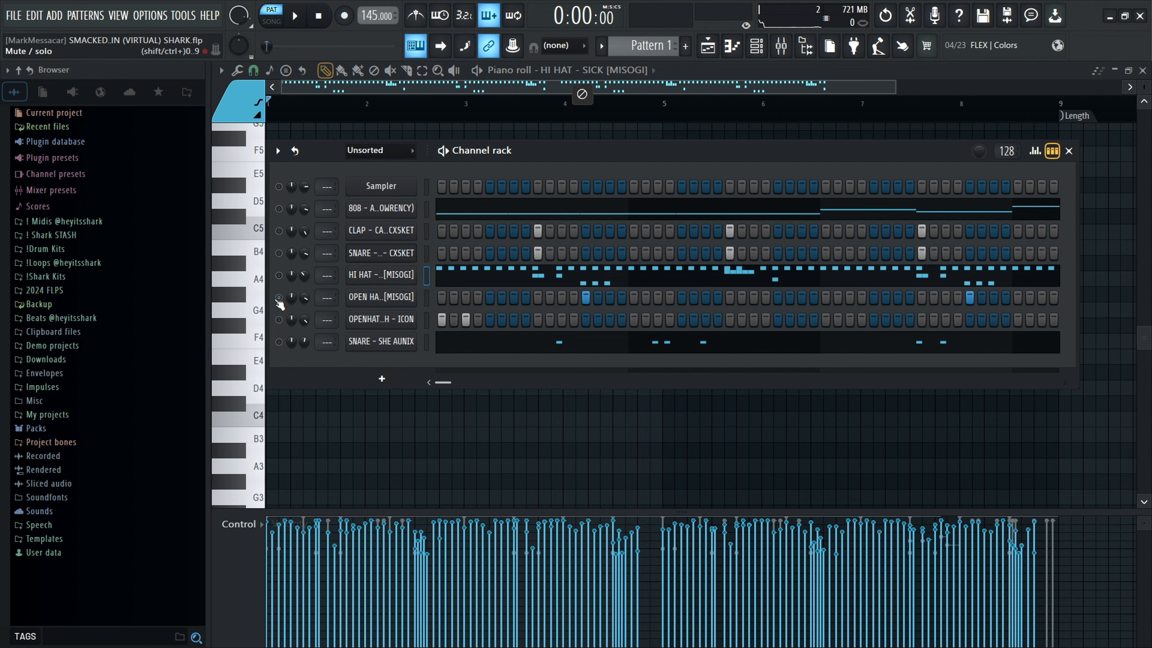
{"action": "right_click", "coordinate": [391, 305]}
{"action": "left_click", "coordinate": [434, 299]}
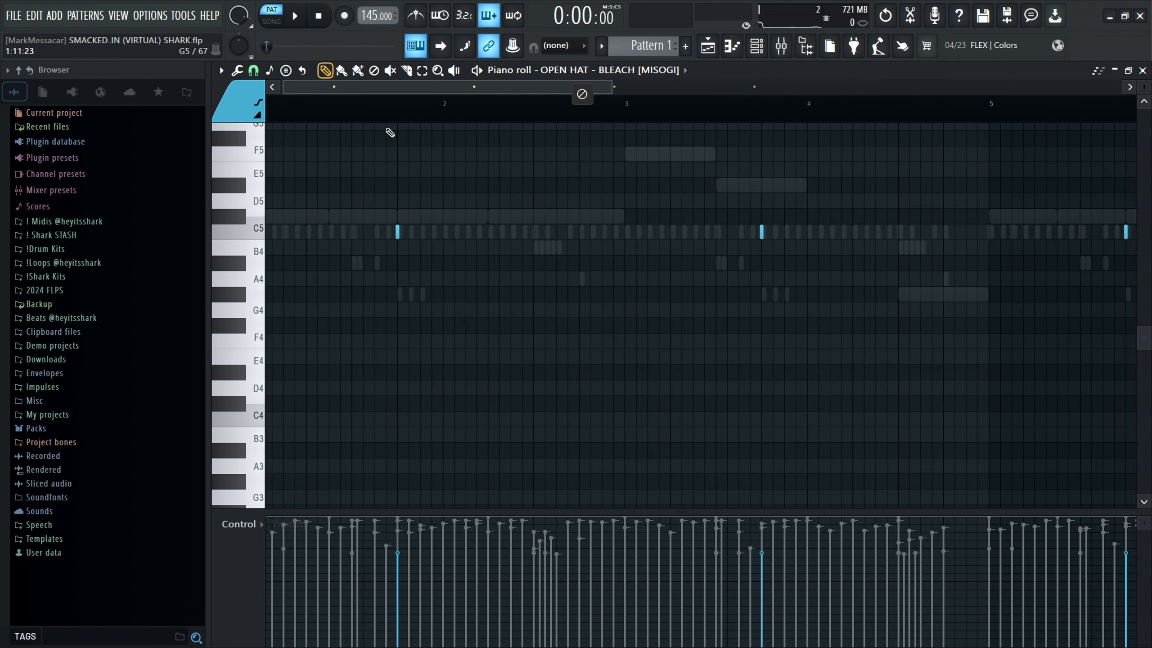
{"action": "left_click", "coordinate": [401, 108]}
{"action": "key", "text": "space"}
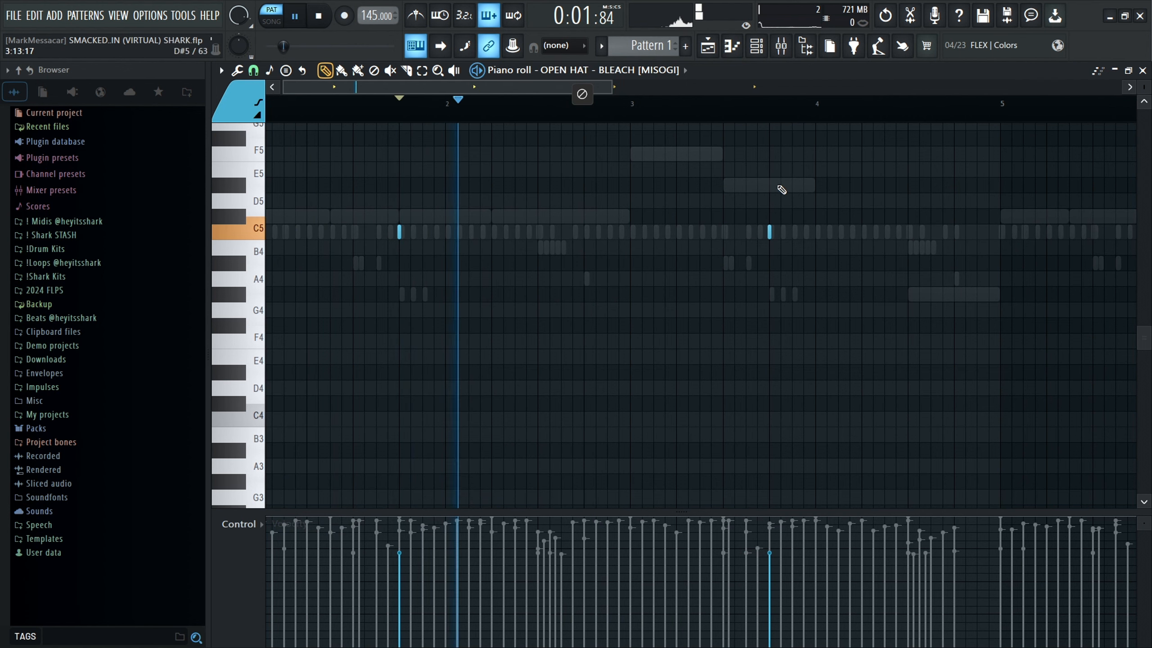
{"action": "key", "text": "space"}
- Solo the OPENHAT - CRASH - ICON channel and check its sample settings
{"action": "left_click", "coordinate": [756, 45]}
{"action": "right_click", "coordinate": [279, 319]}
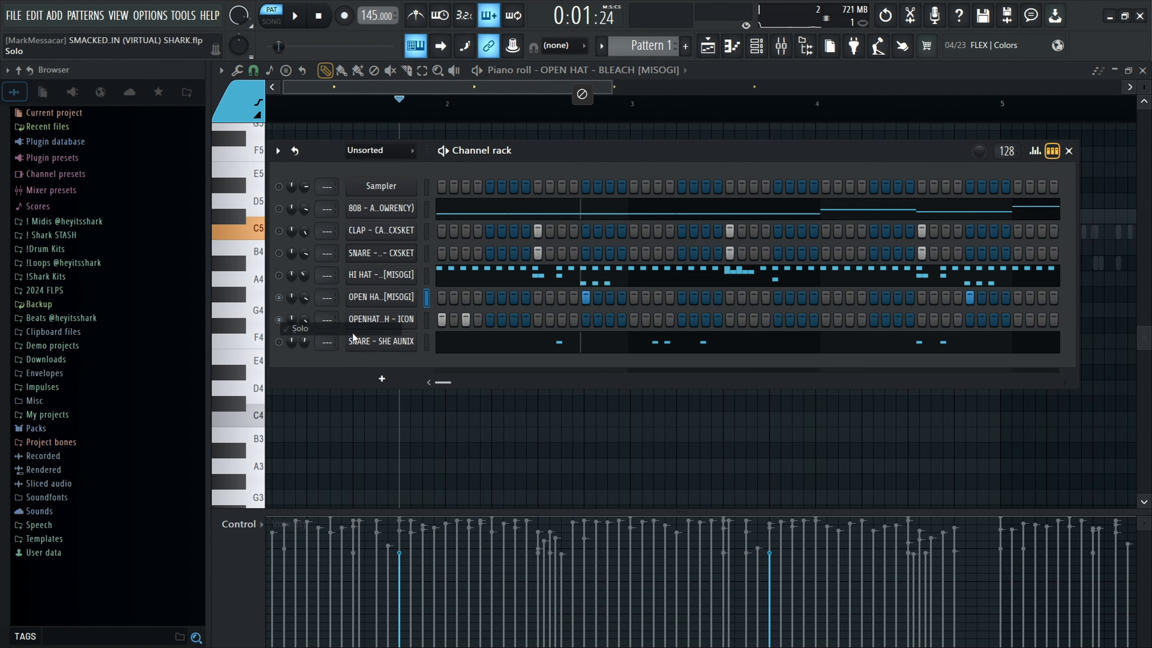
{"action": "left_click", "coordinate": [400, 322]}
{"action": "left_click_drag", "start_coordinate": [755, 168], "coordinate": [752, 169]}
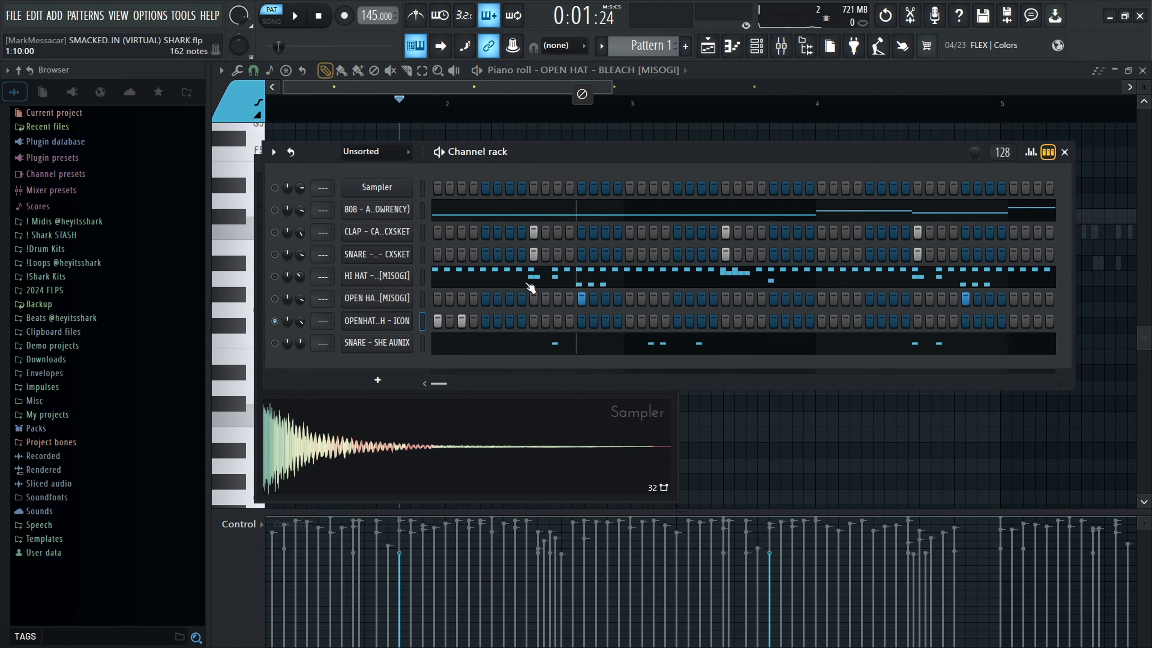
- Open the crash open hat's notes in the piano roll, play its hits in bars 1 and 5, and stop playback
{"action": "right_click", "coordinate": [401, 320]}
{"action": "left_click", "coordinate": [424, 319]}
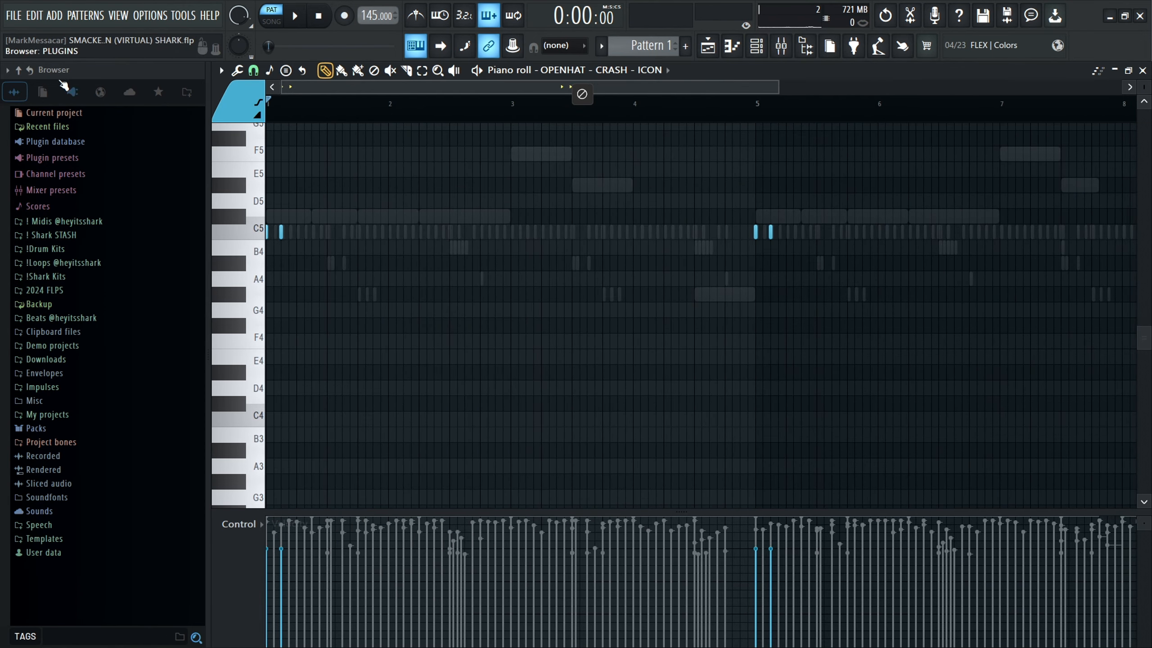
{"action": "key", "text": "space"}
{"action": "scroll", "coordinate": [745, 144], "scroll_direction": "up", "scroll_amount": 3}
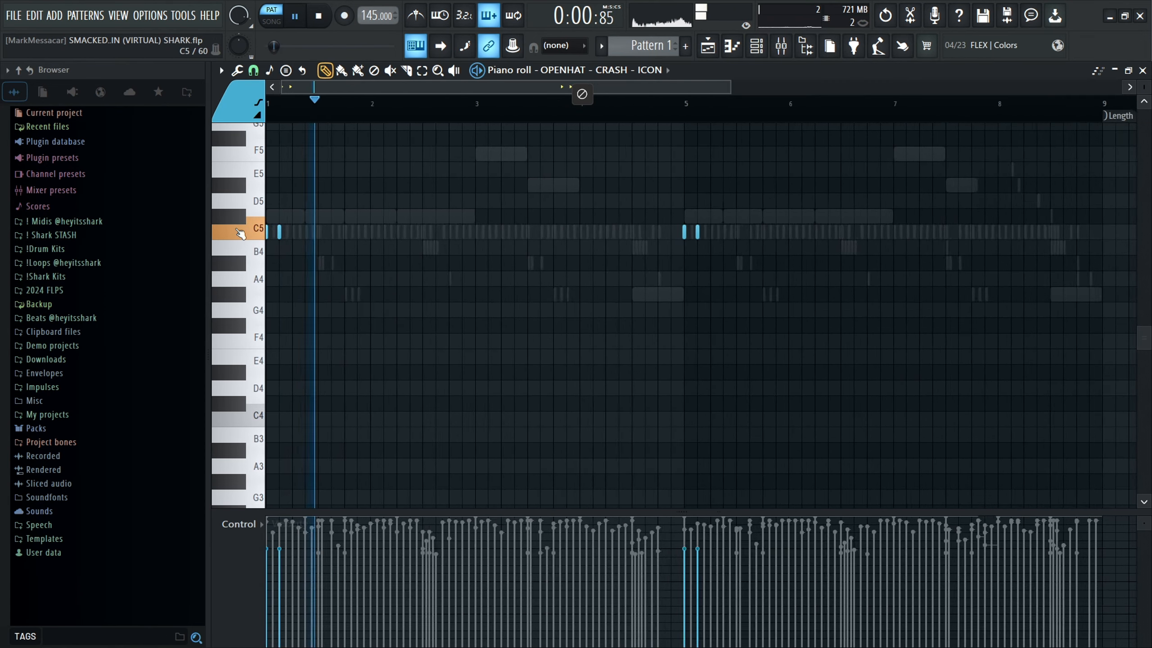
{"action": "key", "text": "space"}
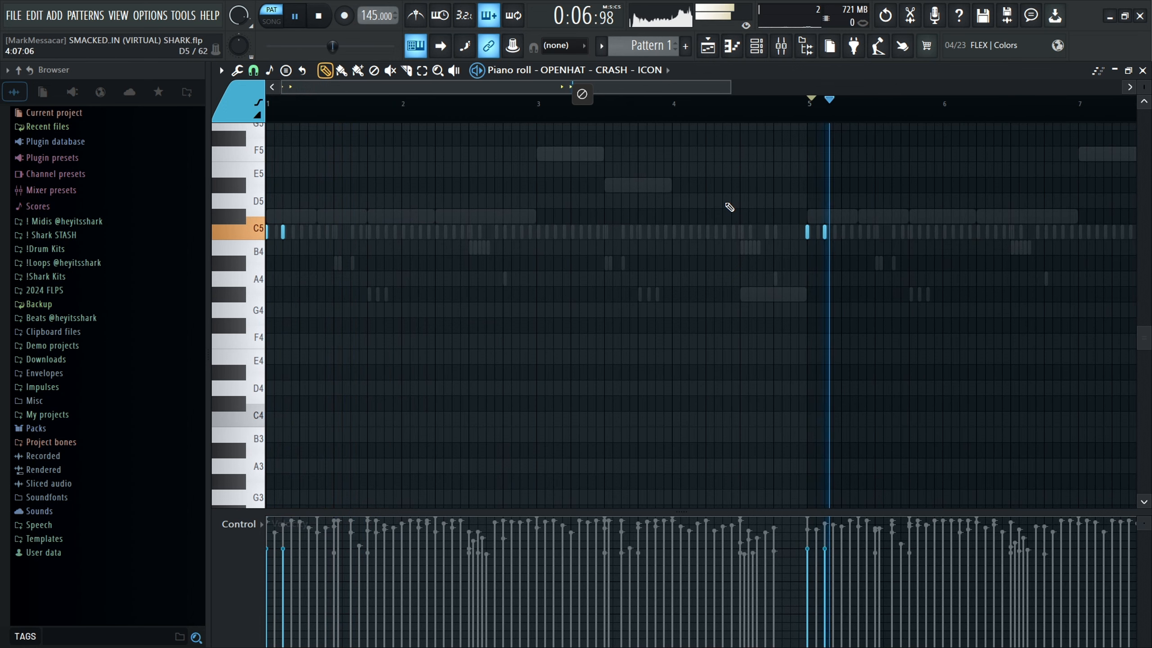
- Solo the SNARE - SHE AUNIX channel, open its notes in the piano roll, and play them from bar 1
{"action": "left_click", "coordinate": [764, 47]}
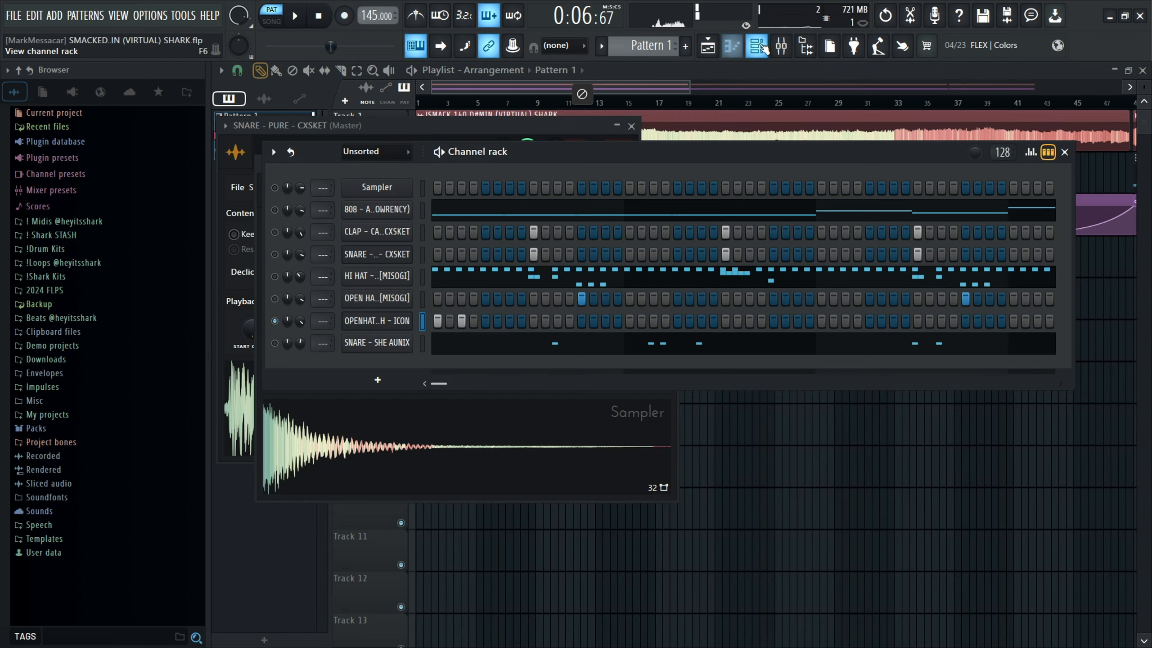
{"action": "right_click", "coordinate": [273, 343]}
{"action": "left_click", "coordinate": [294, 346]}
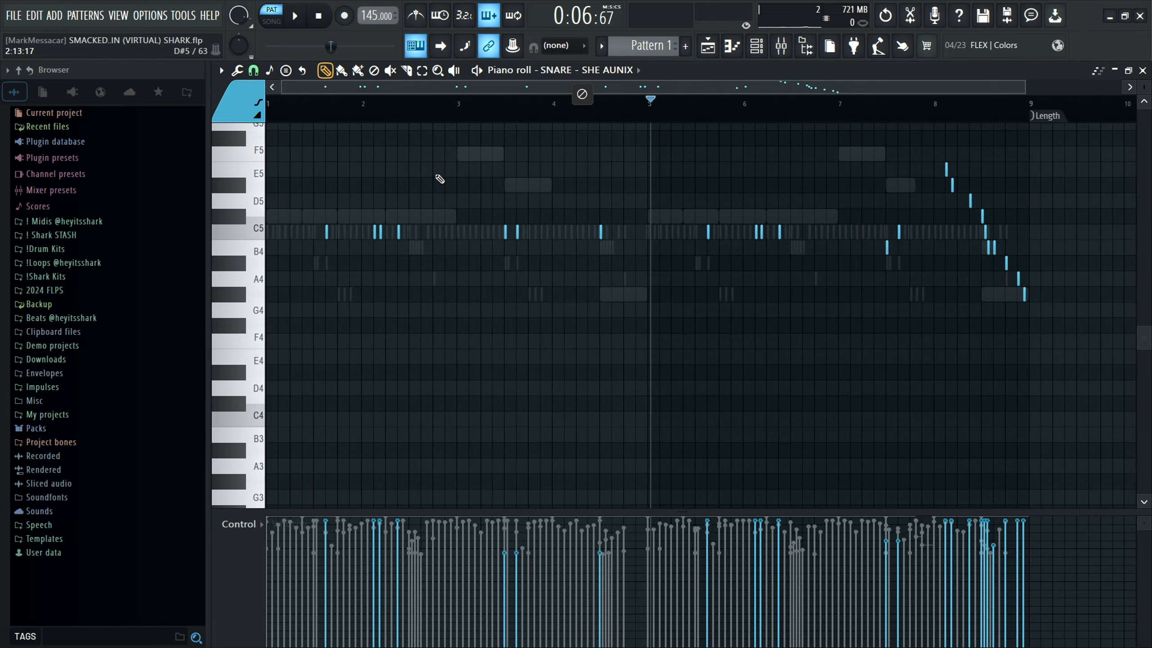
{"action": "left_click", "coordinate": [338, 102]}
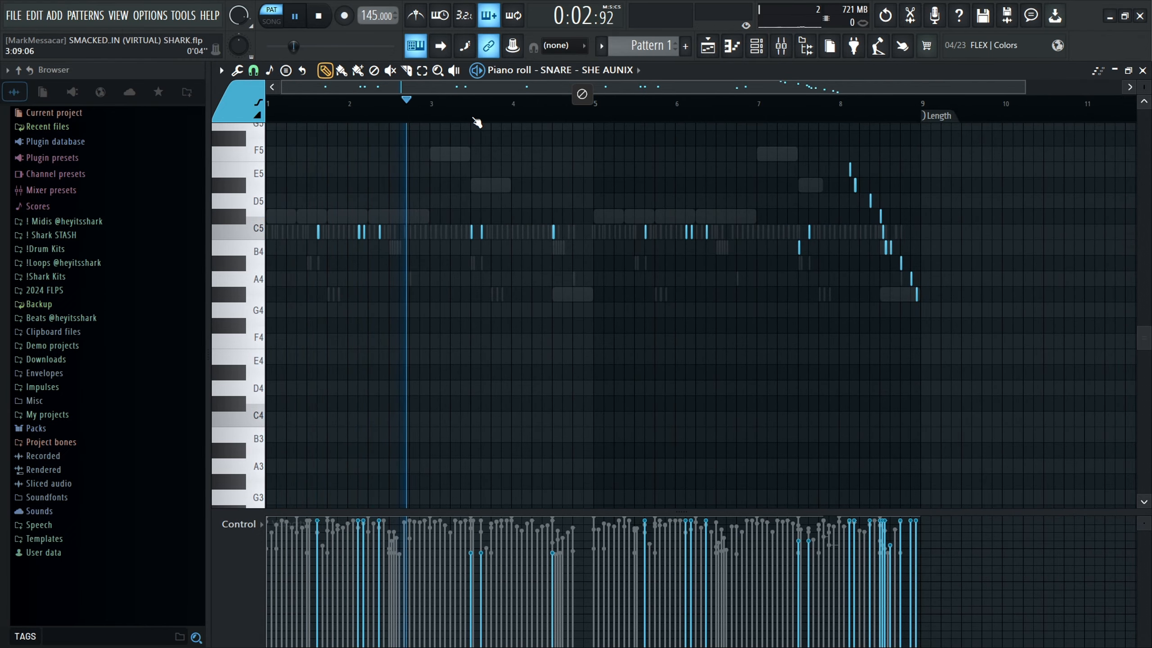
- Play the descending snare roll from bar 8, stop it, and select the roll's descending notes
{"action": "left_click", "coordinate": [841, 102]}
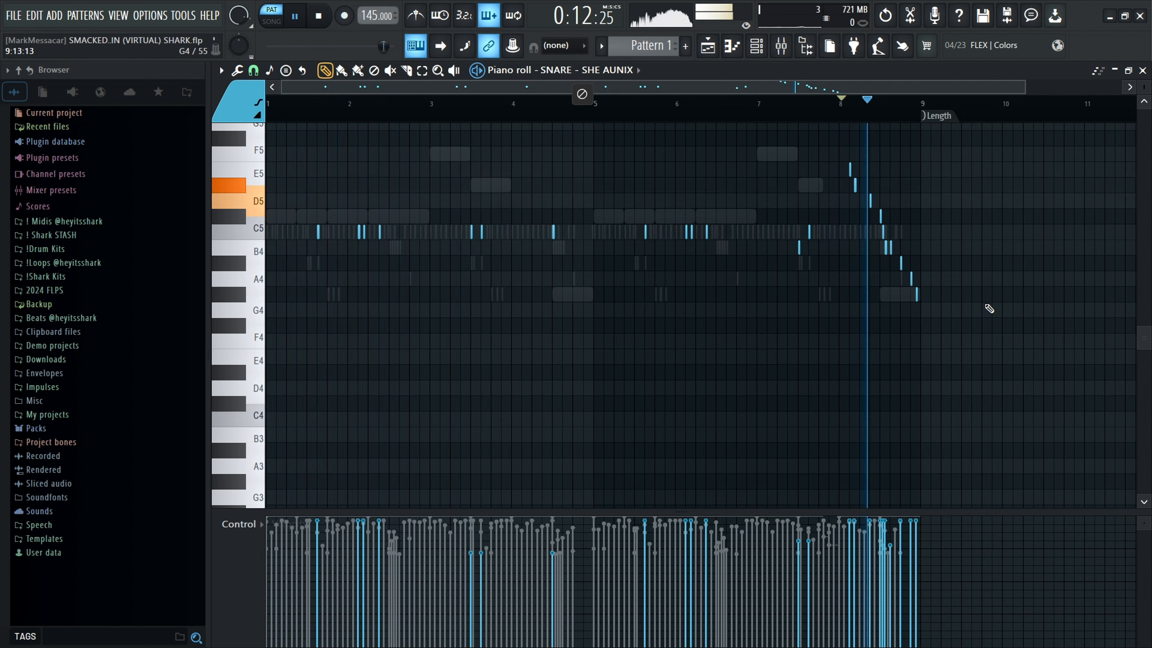
{"action": "key", "text": "space"}
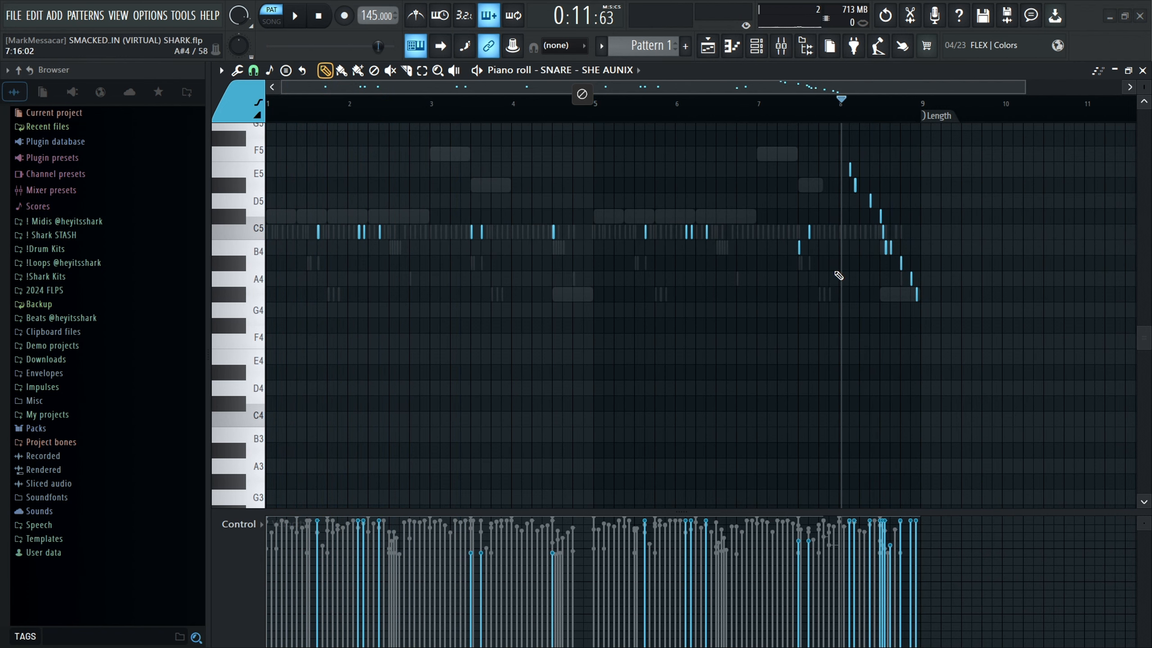
{"action": "left_click_drag", "start_coordinate": [988, 364], "coordinate": [863, 164]}
- Unsolo the SNARE - SHE AUNIX channel so all channels sound, and play the full pattern from the start
{"action": "left_click", "coordinate": [755, 42]}
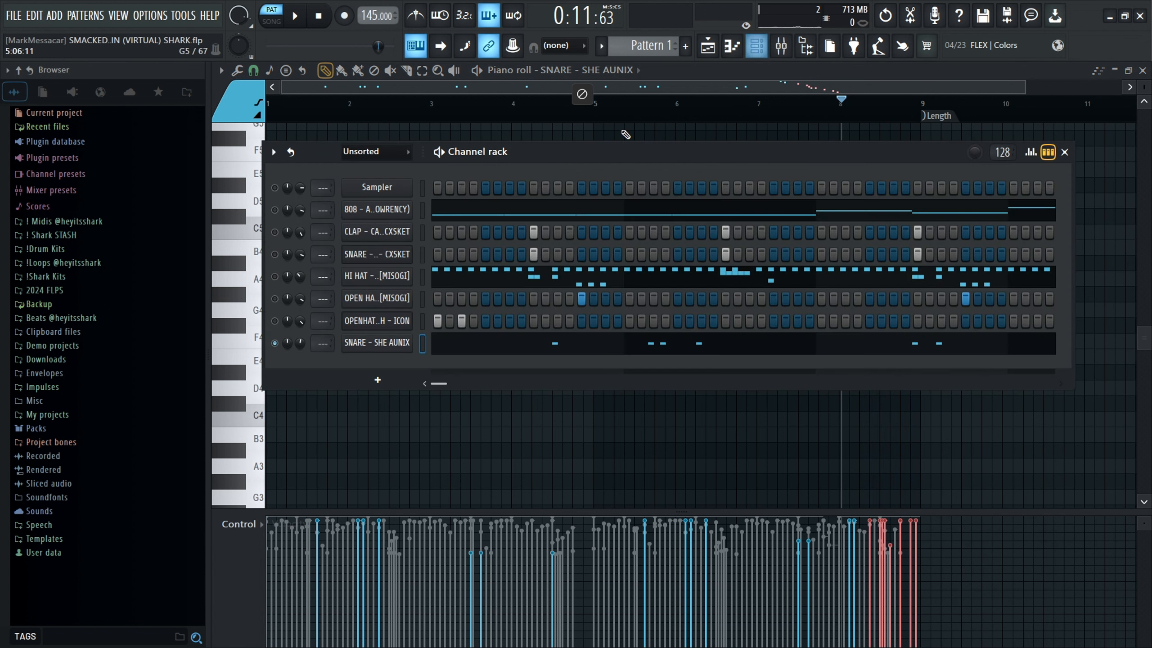
{"action": "right_click", "coordinate": [276, 344]}
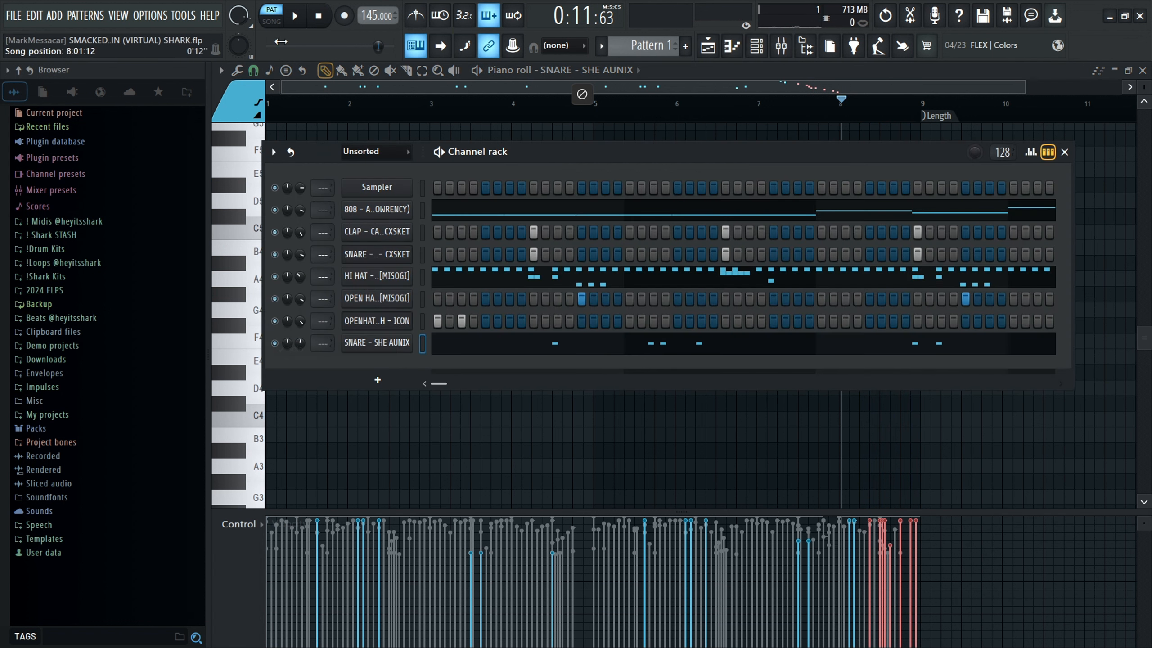
{"action": "left_click", "coordinate": [319, 18]}
{"action": "key", "text": "space"}
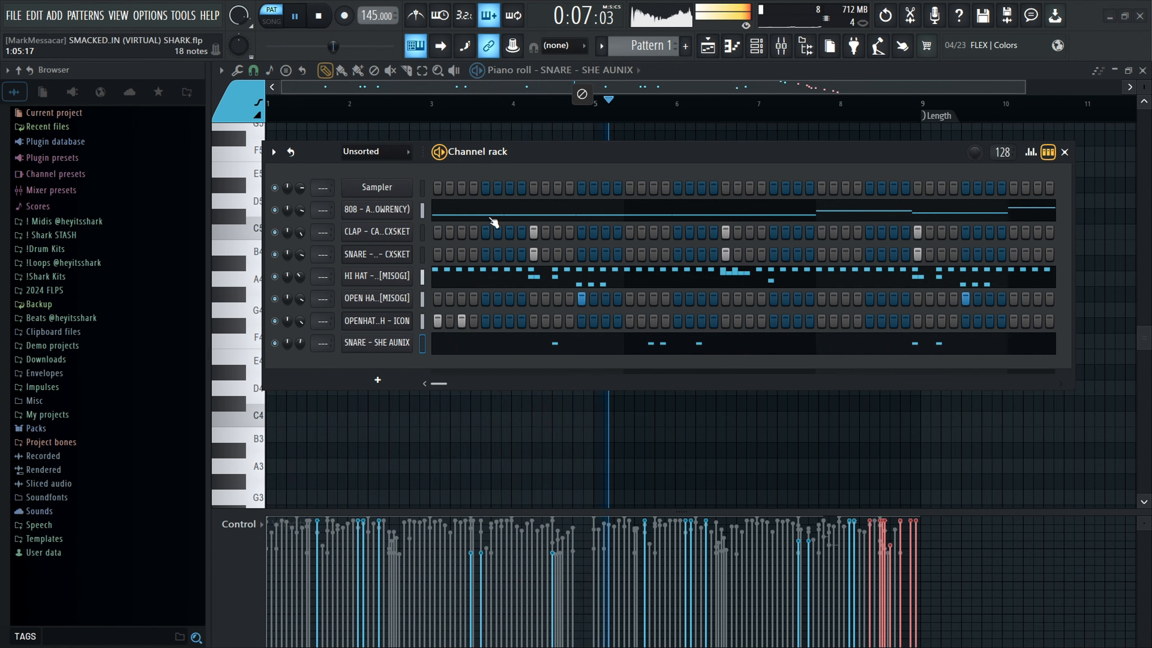
- Look through the 808 and other channels' notes in the piano roll during playback, and stop the pattern
{"action": "left_click", "coordinate": [494, 222]}
{"action": "scroll", "coordinate": [494, 221], "scroll_direction": "up", "scroll_amount": 2}
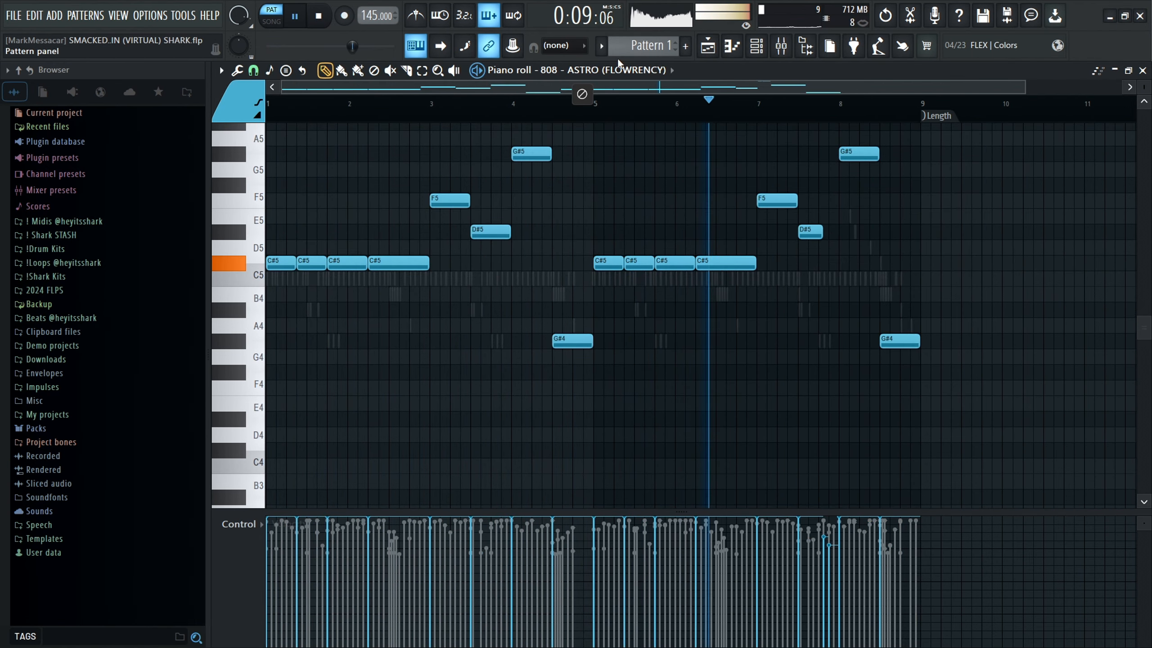
{"action": "scroll", "coordinate": [620, 68], "scroll_direction": "down", "scroll_amount": 4}
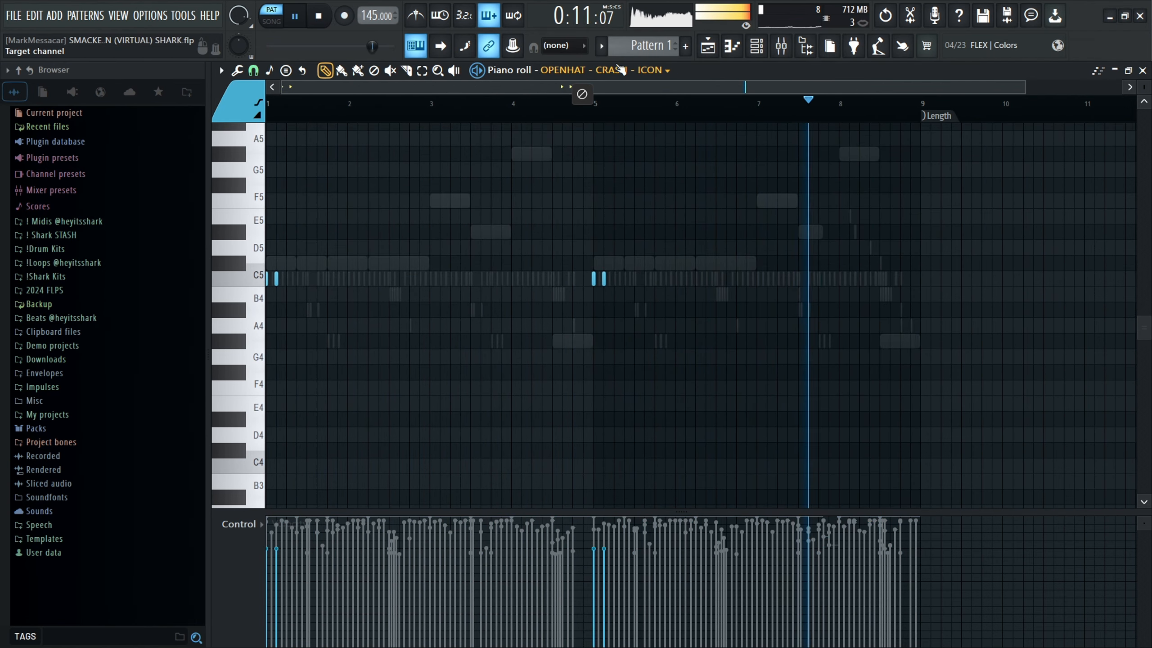
{"action": "scroll", "coordinate": [621, 68], "scroll_direction": "up", "scroll_amount": 4}
{"action": "left_click", "coordinate": [318, 16]}
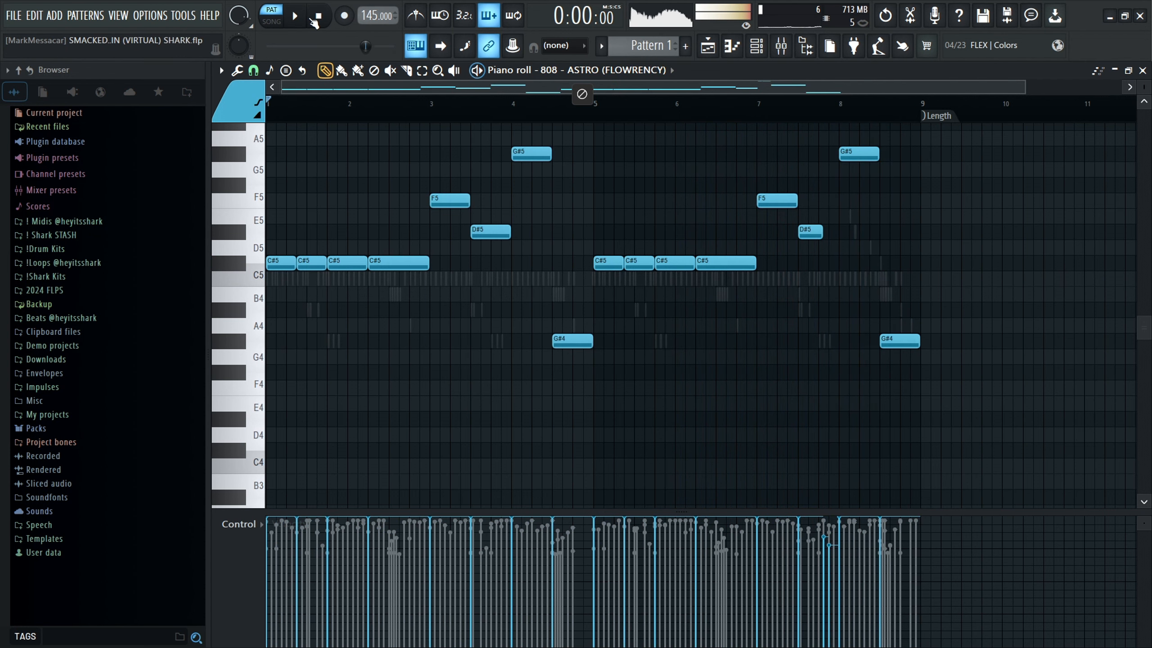
- Return to the playlist and inspect the Fruity Parametric EQ 2 on the melody's mixer insert, closing it when done
{"action": "left_click", "coordinate": [731, 45]}
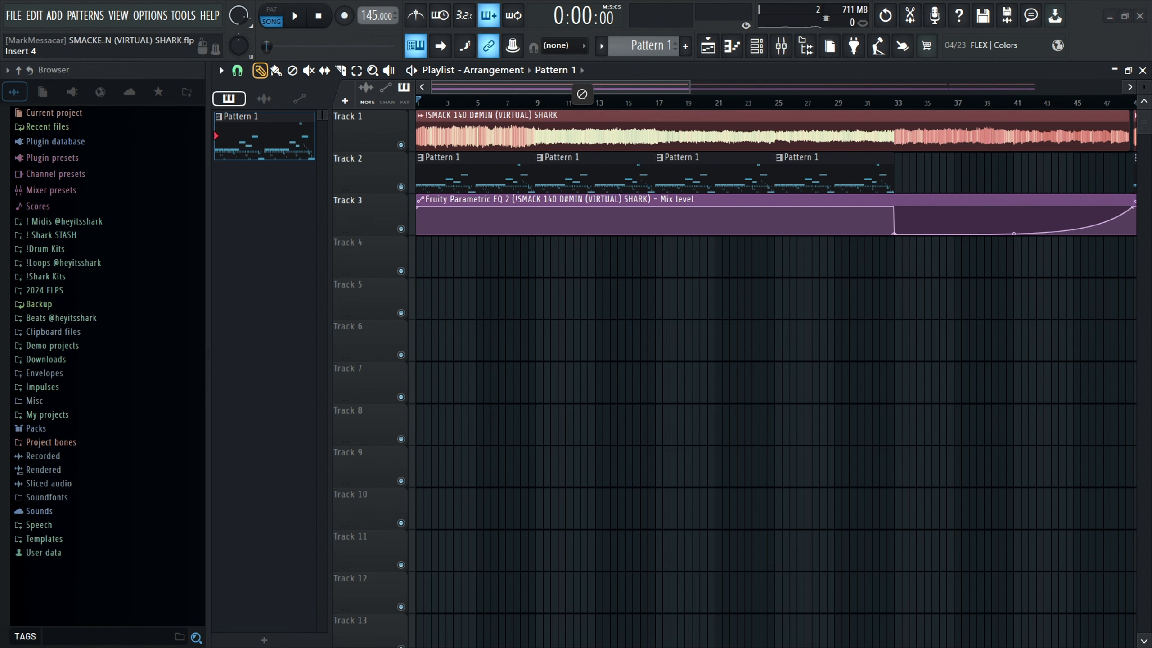
{"action": "left_click_drag", "start_coordinate": [809, 0], "coordinate": [558, 122]}
{"action": "scroll", "coordinate": [498, 205], "scroll_direction": "down", "scroll_amount": 9}
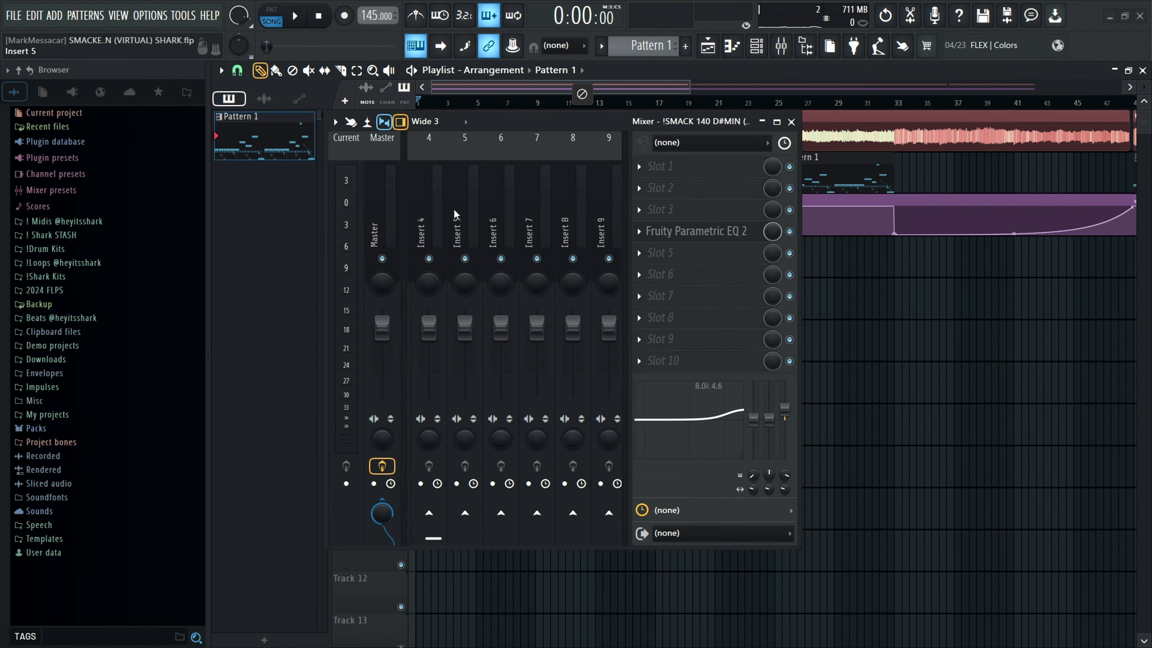
{"action": "scroll", "coordinate": [520, 172], "scroll_direction": "up", "scroll_amount": 9}
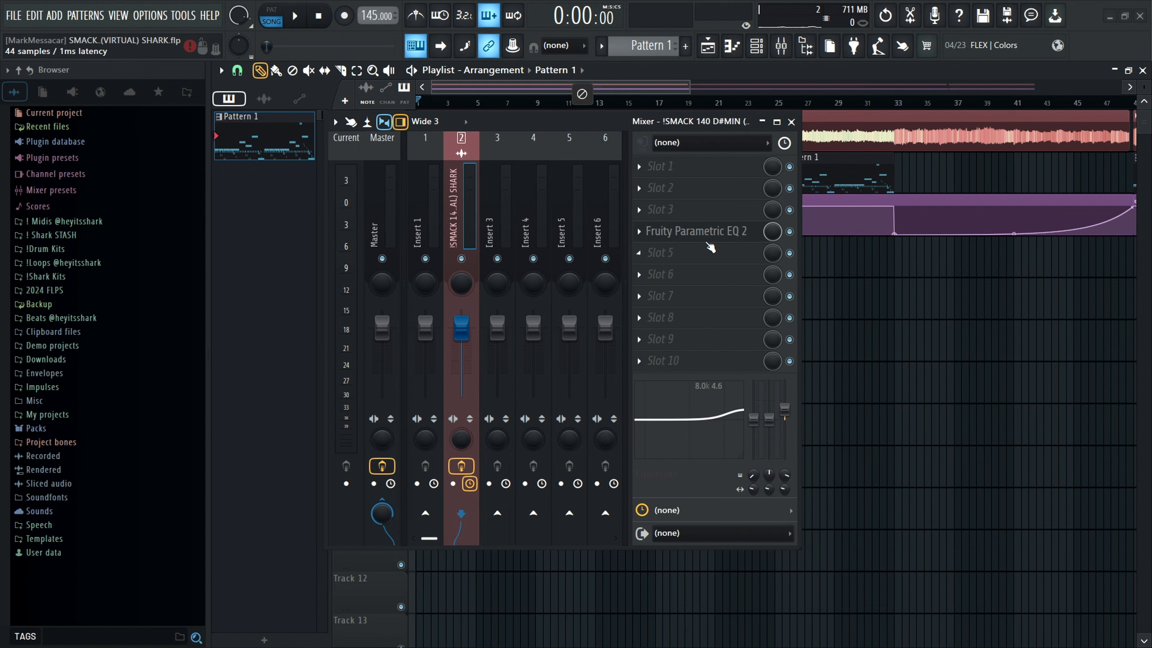
{"action": "left_click", "coordinate": [713, 233]}
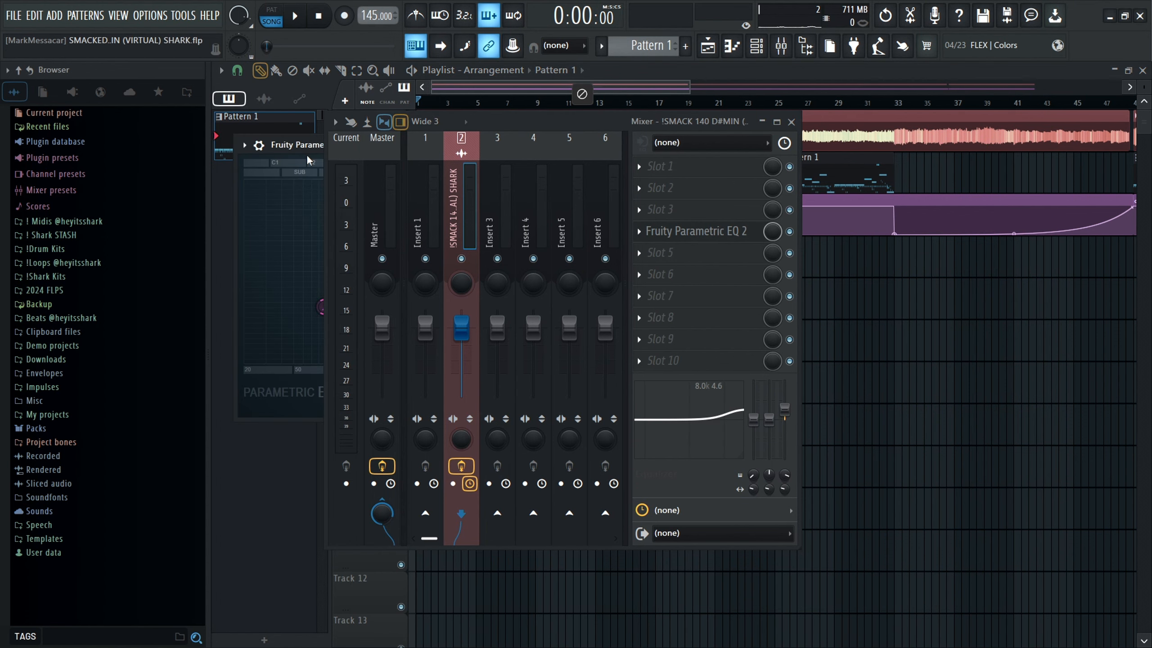
{"action": "key", "text": "F9"}
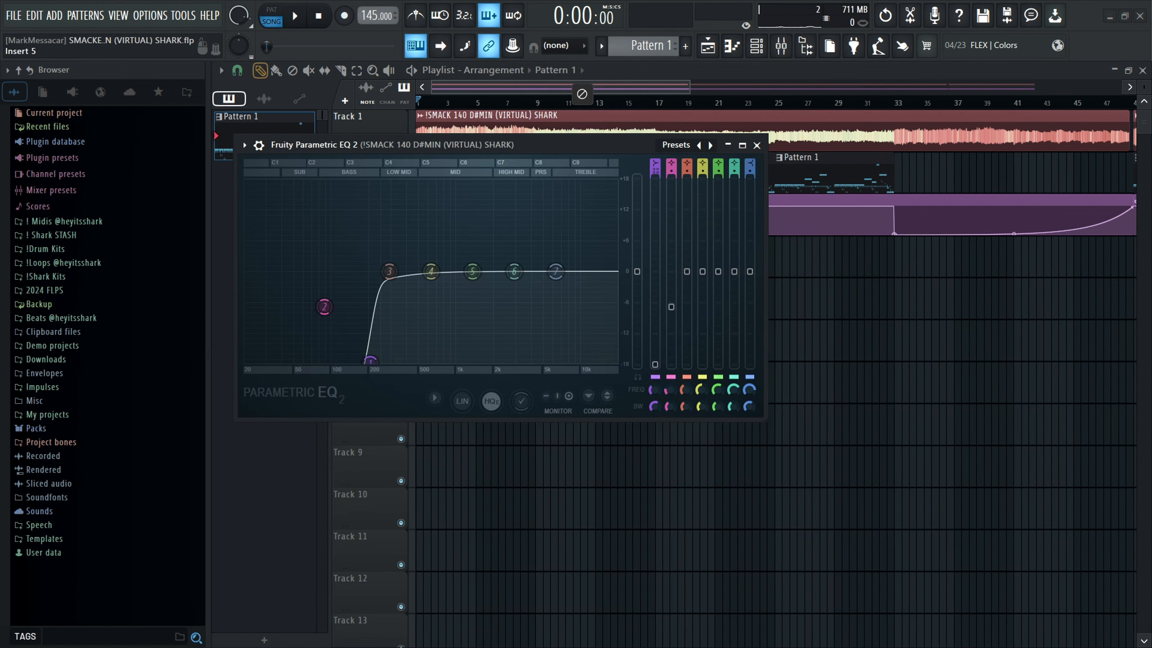
{"action": "left_click", "coordinate": [757, 146]}
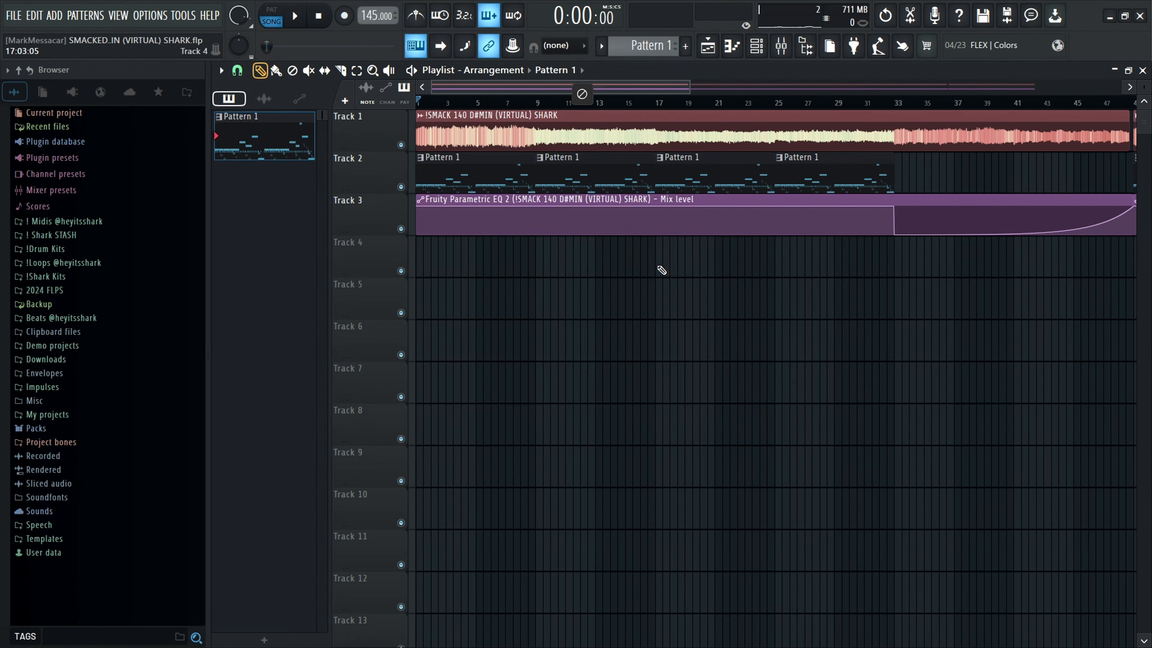
- Examine the EQ mix-level automation curve on Track 3 between bars 33 and 49 of the arrangement
{"action": "scroll", "coordinate": [882, 142], "scroll_direction": "down", "scroll_amount": 1}
{"action": "left_click_drag", "start_coordinate": [809, 133], "coordinate": [845, 151]}
{"action": "scroll", "coordinate": [842, 317], "scroll_direction": "down", "scroll_amount": 2}
{"action": "left_click", "coordinate": [839, 365], "text": "ctrl"}
{"action": "scroll", "coordinate": [825, 175], "scroll_direction": "up", "scroll_amount": 4}
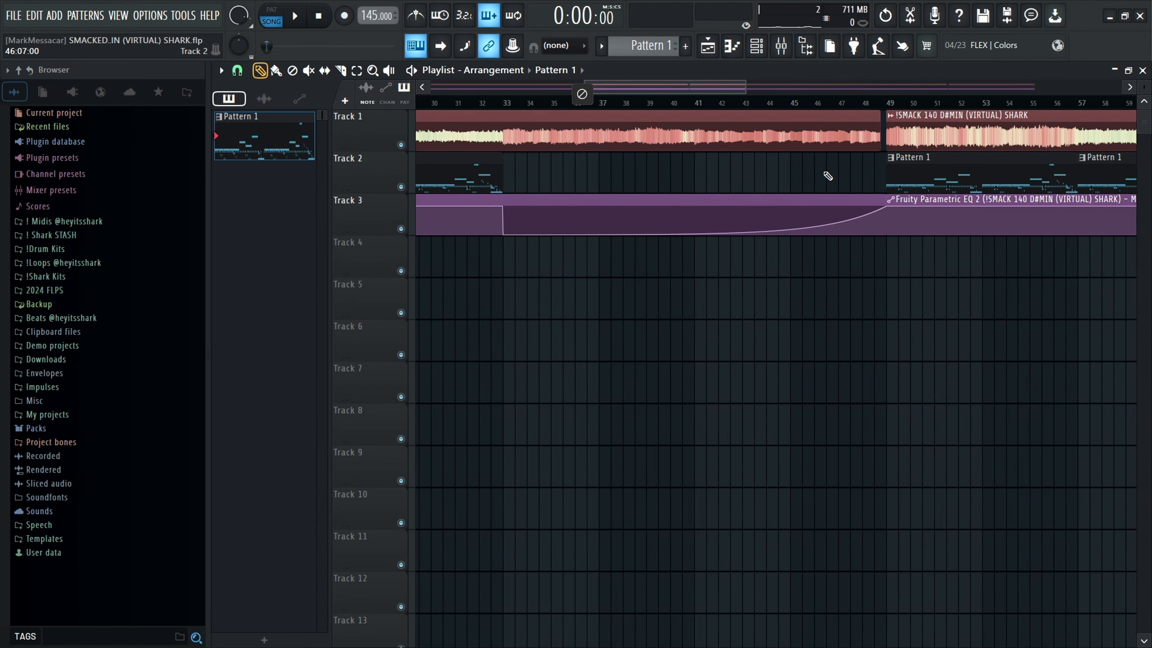
{"action": "scroll", "coordinate": [948, 210], "scroll_direction": "down", "scroll_amount": 3}
{"action": "scroll", "coordinate": [625, 275], "scroll_direction": "up", "scroll_amount": 2}
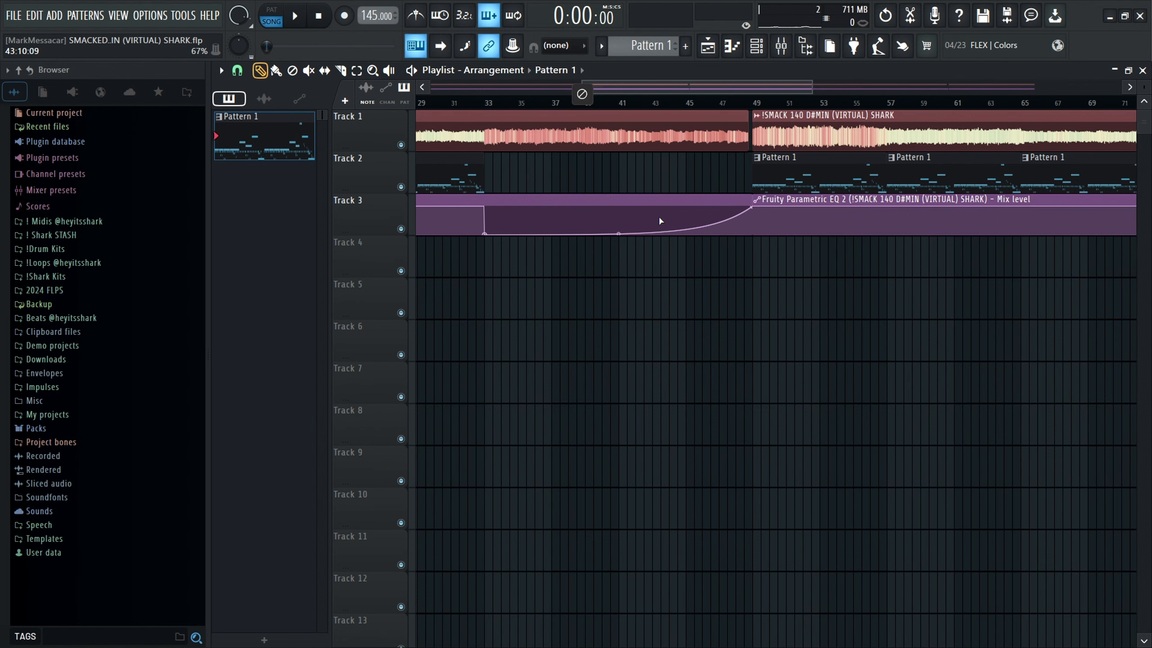
- Examine the full arrangement of melody, drum pattern and automation clips, and follow the opening bars of the final beat
{"action": "scroll", "coordinate": [613, 342], "scroll_direction": "down", "scroll_amount": 2}
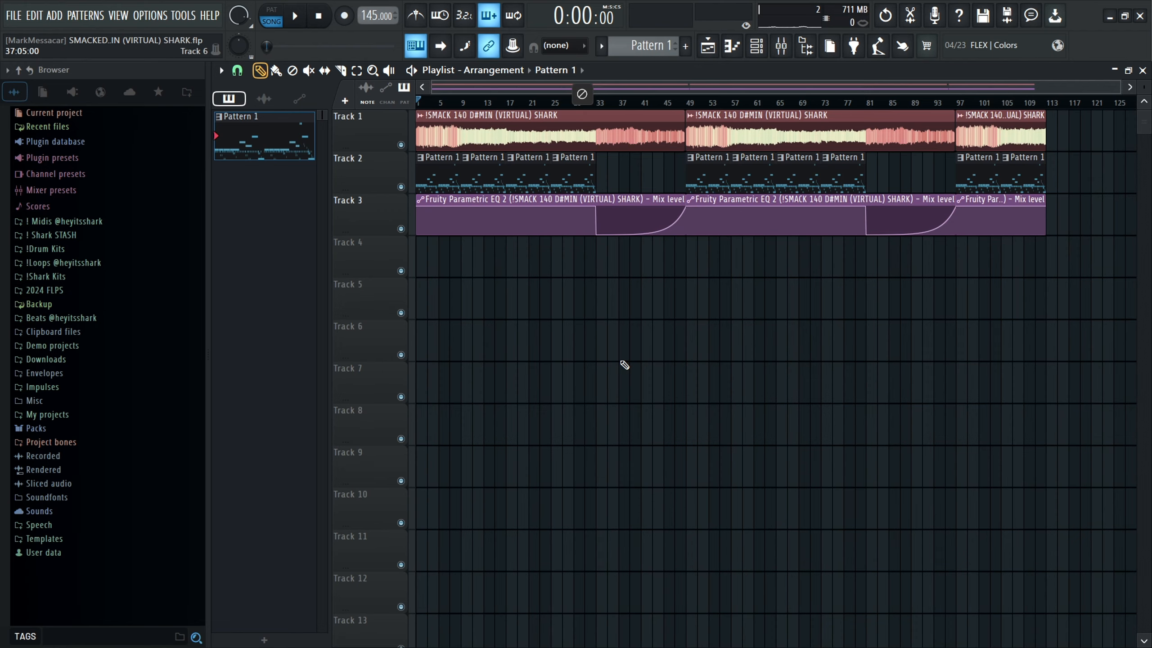
{"action": "scroll", "coordinate": [418, 144], "scroll_direction": "up", "scroll_amount": 3}
{"action": "scroll", "coordinate": [452, 209], "scroll_direction": "down", "scroll_amount": 2}
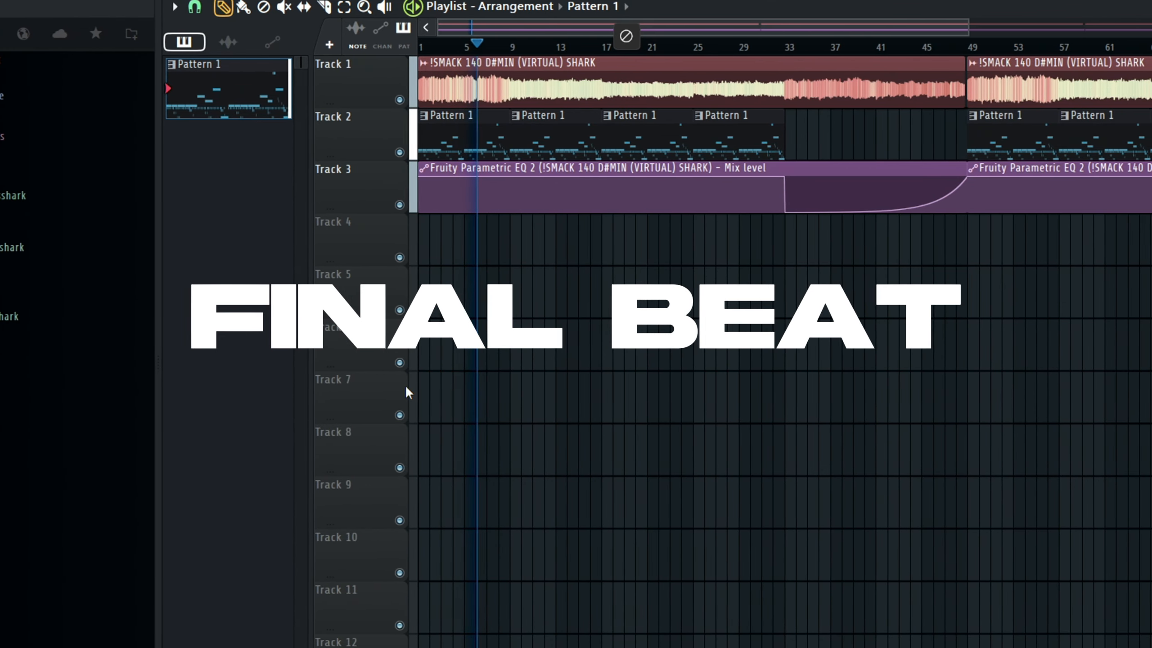
{"action": "scroll", "coordinate": [336, 183], "scroll_direction": "up", "scroll_amount": 4}
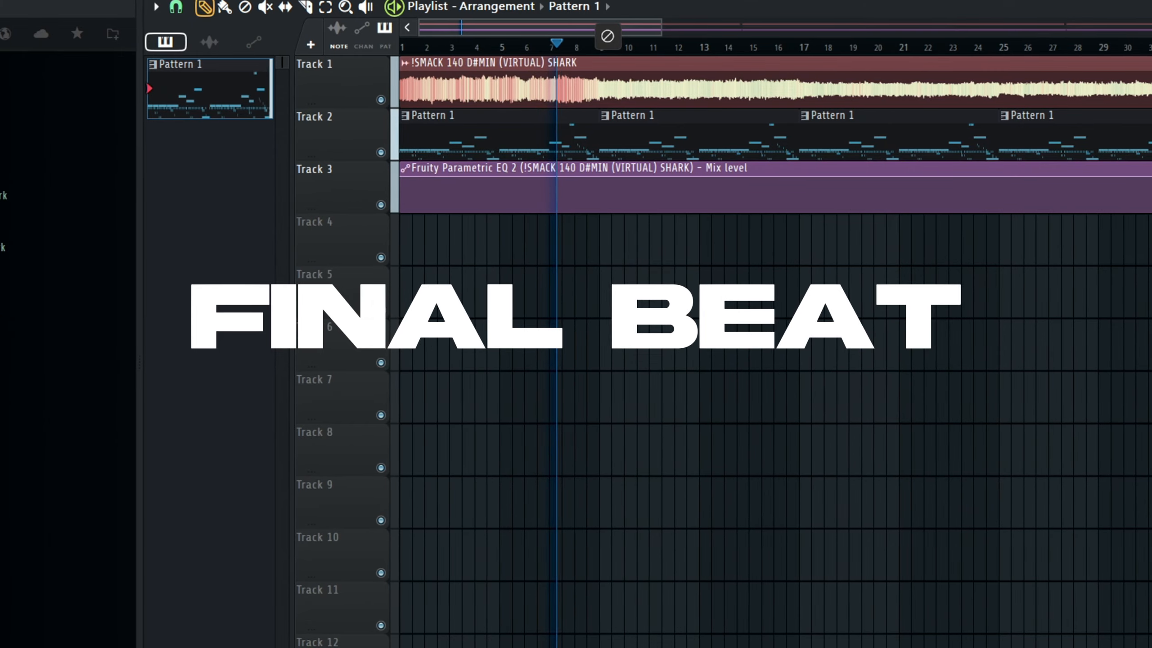